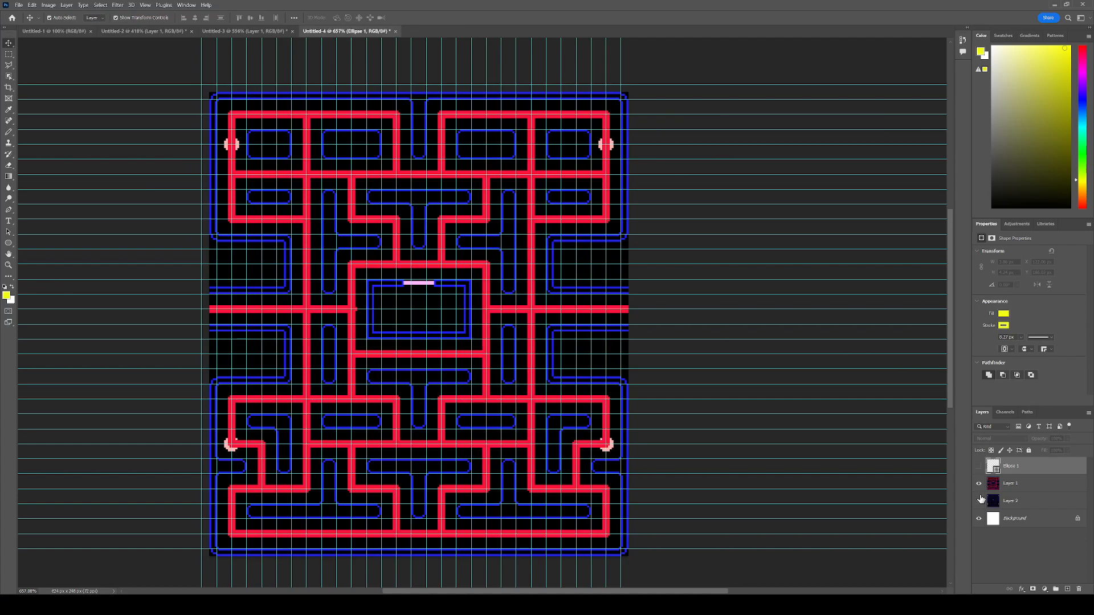
Step: Toggle the visibility of Layer 1 and Layer 2 in the maze artwork
click(979, 484)
click(979, 502)
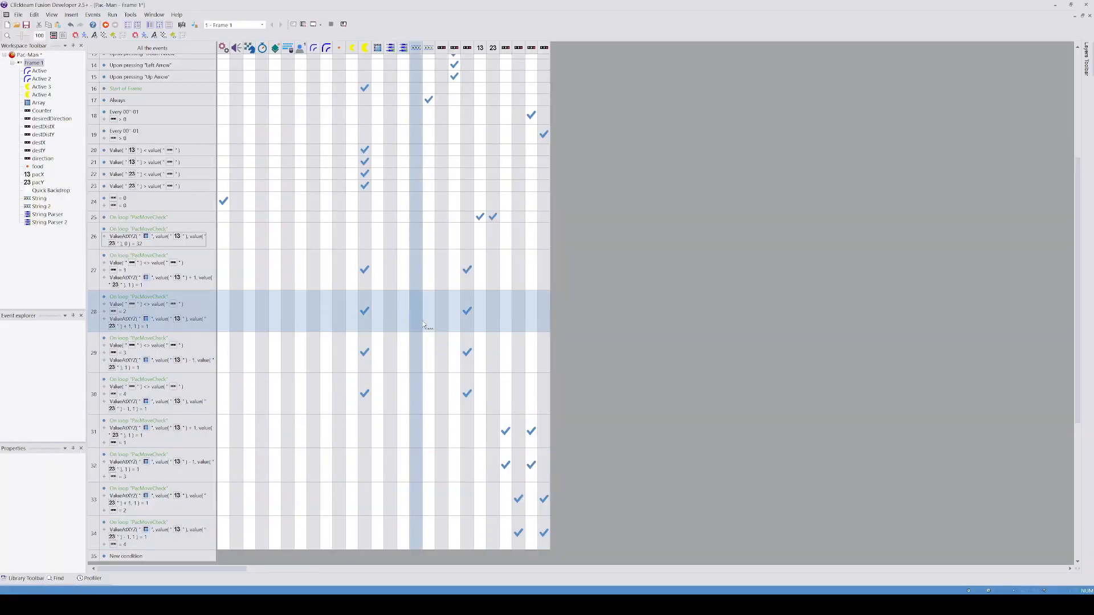
Step: Switch to Clickteam Fusion and review event 26's array comparison condition, leaving its expressions and comparison as they are
double_click(159, 239)
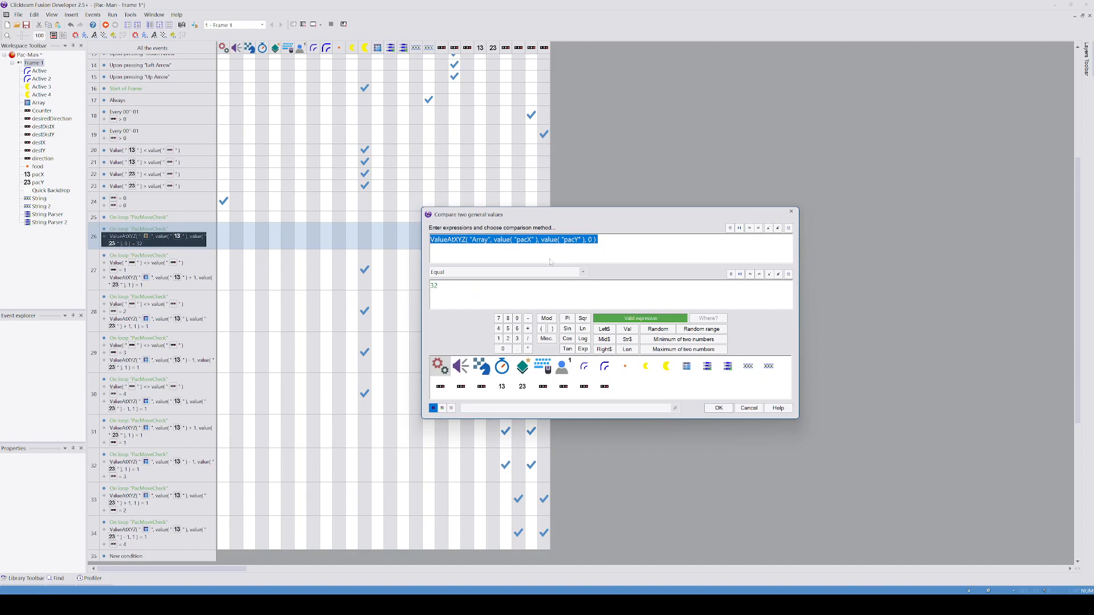
key(Tab)
key(Tab)
key(Return)
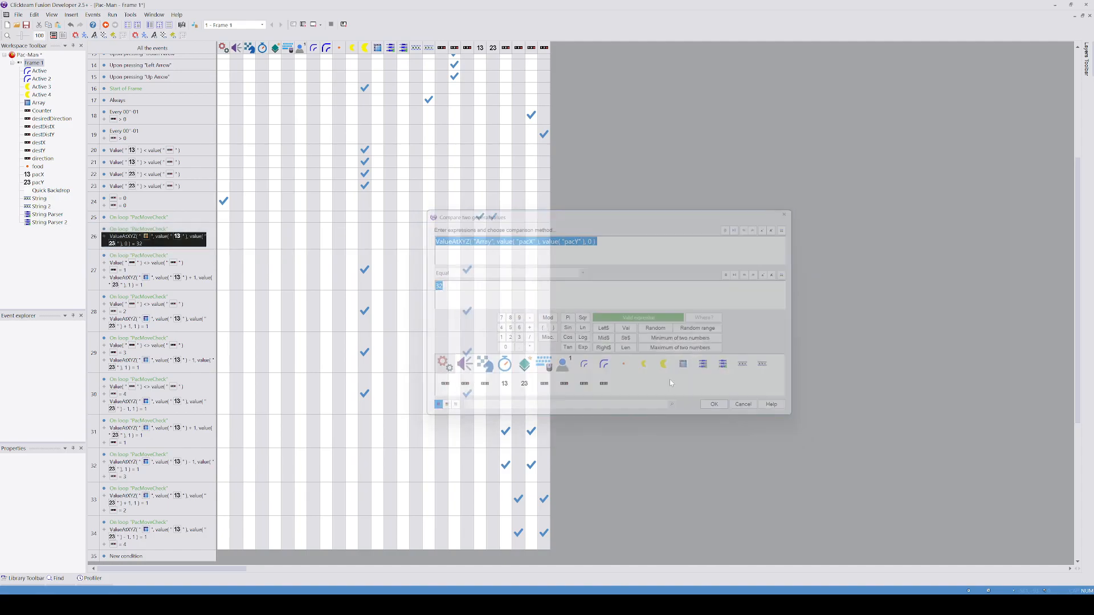
Step: Add a Destroy action for the food object to event 26 and test-run the game
click(338, 235)
click(338, 234)
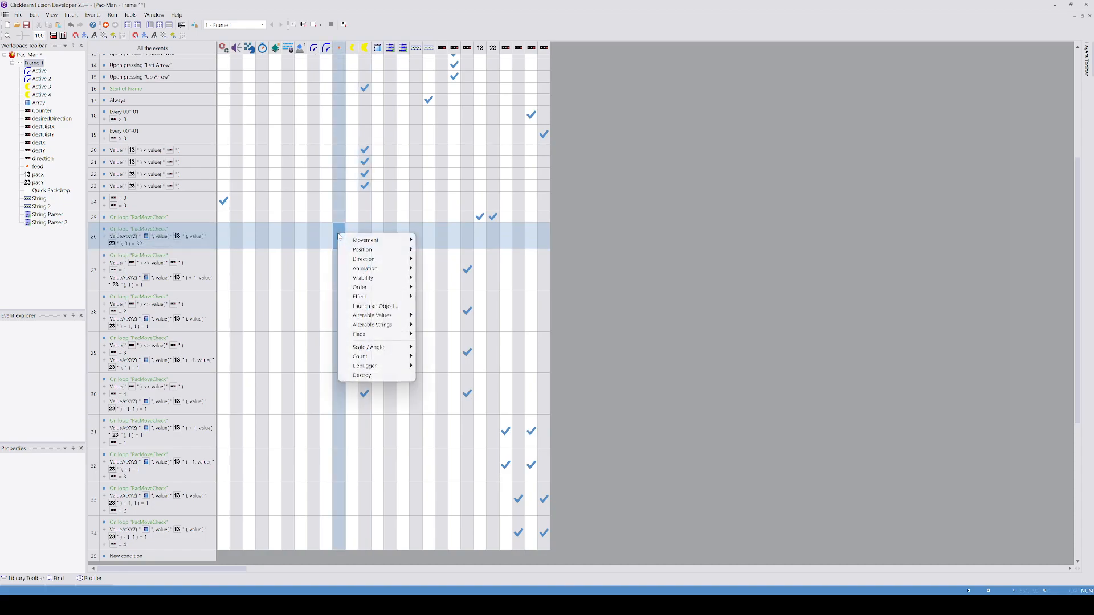
click(362, 376)
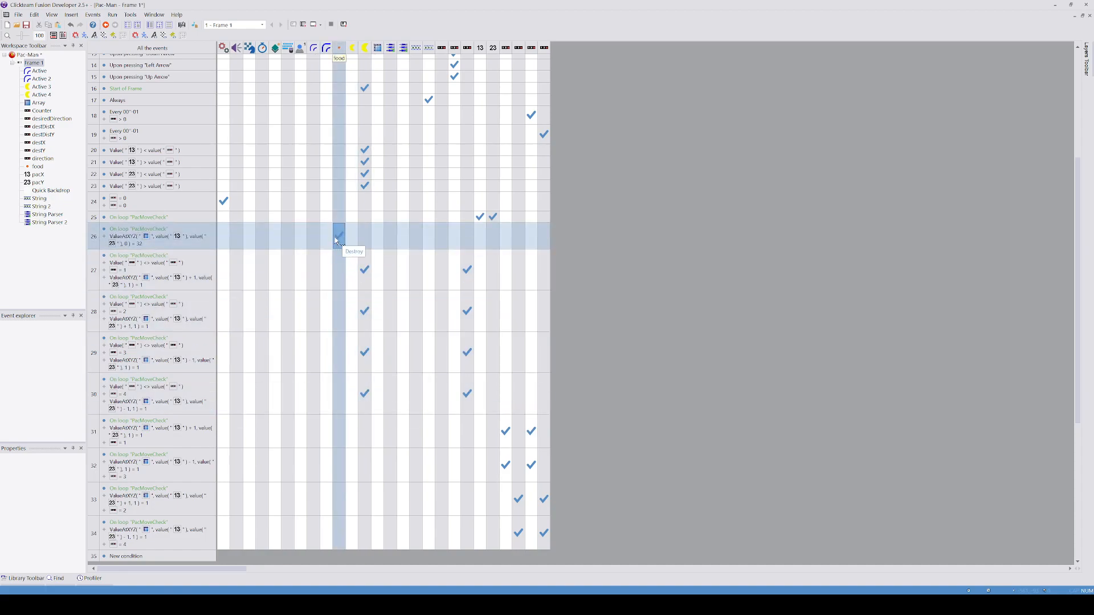
click(124, 37)
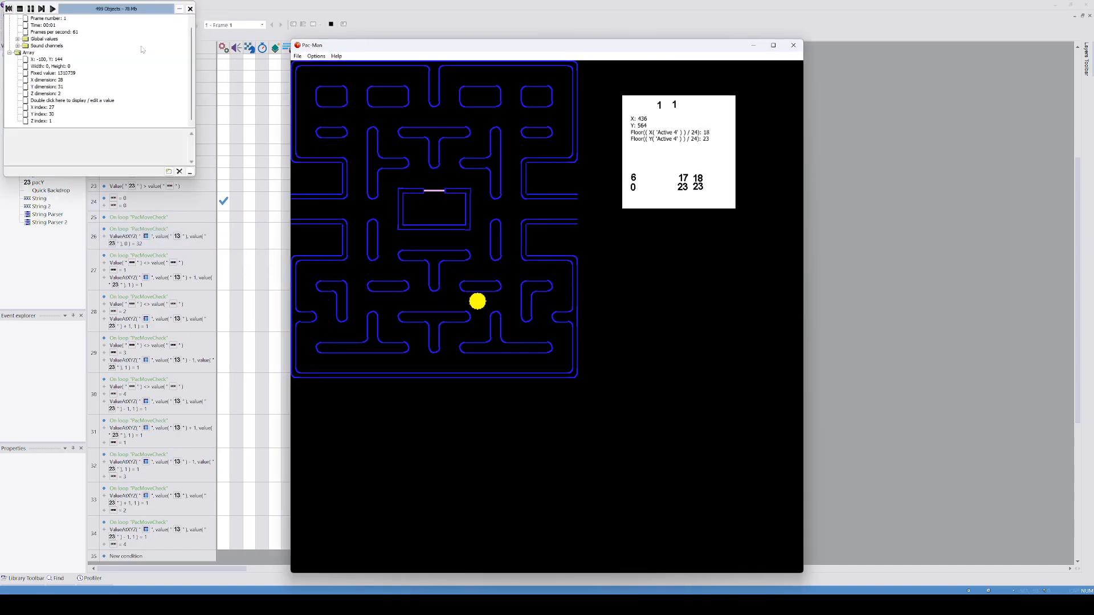
click(19, 8)
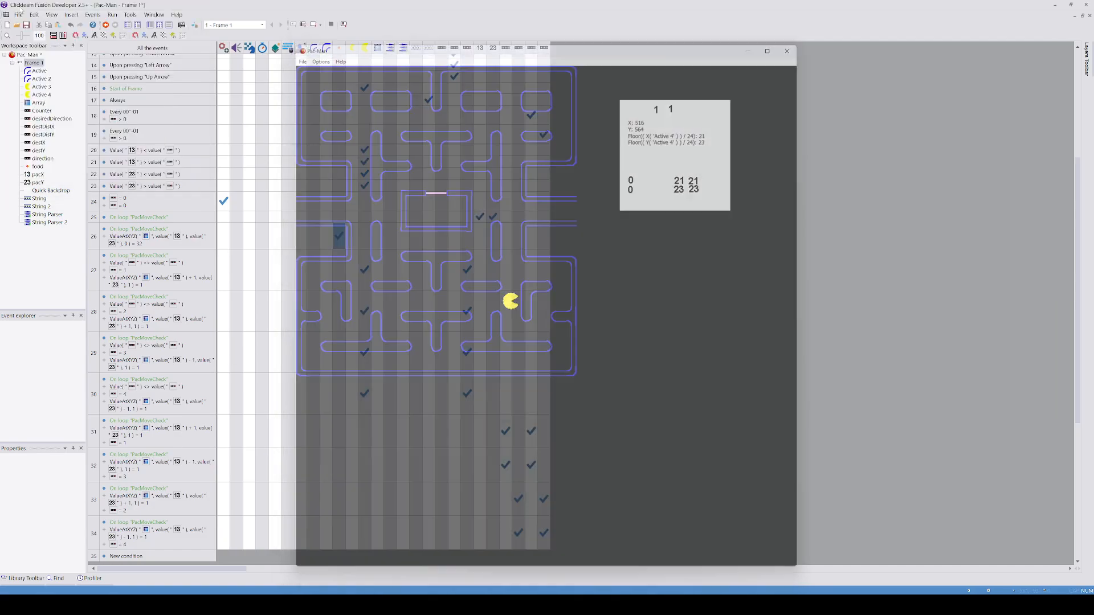
Step: Review the action in event 7 that creates the food objects
scroll(389, 239, up, 3)
scroll(391, 240, up, 2)
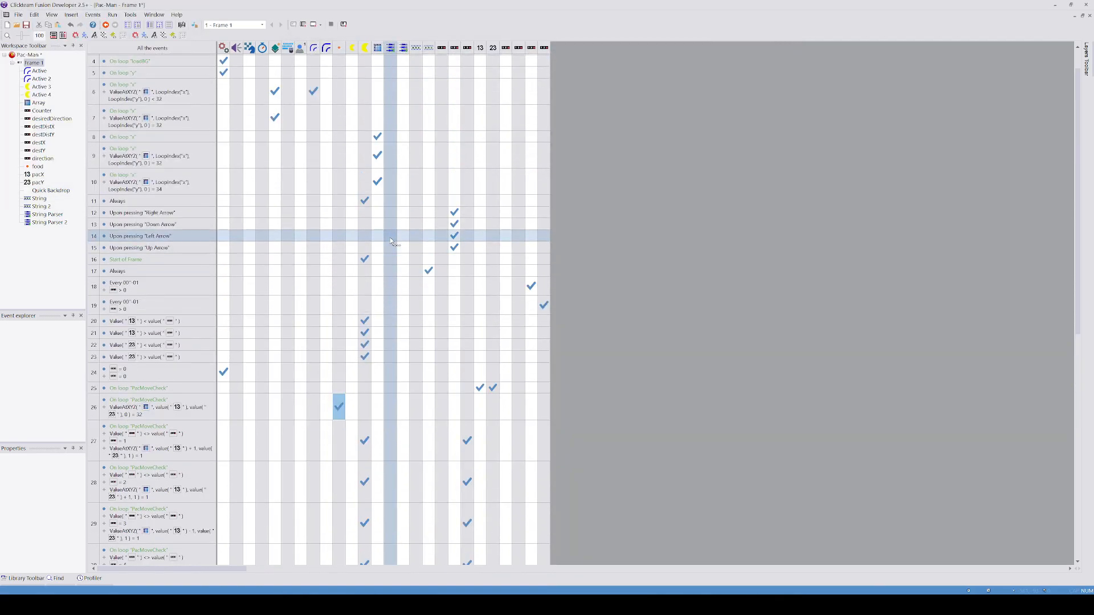
scroll(391, 241, up, 1)
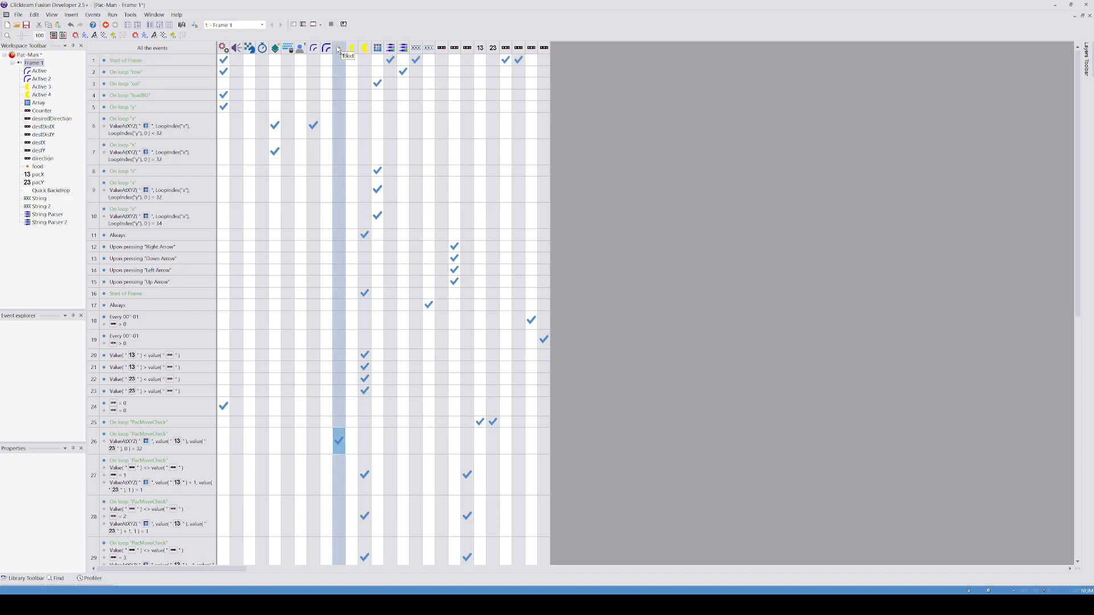
mouse_move(277, 153)
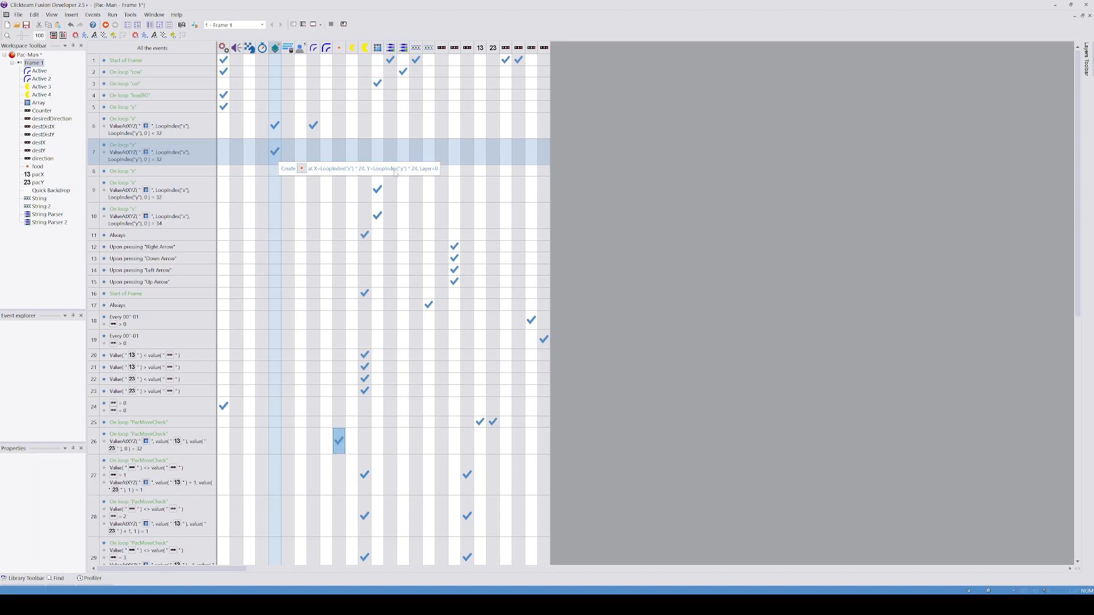
right_click(293, 152)
click(306, 210)
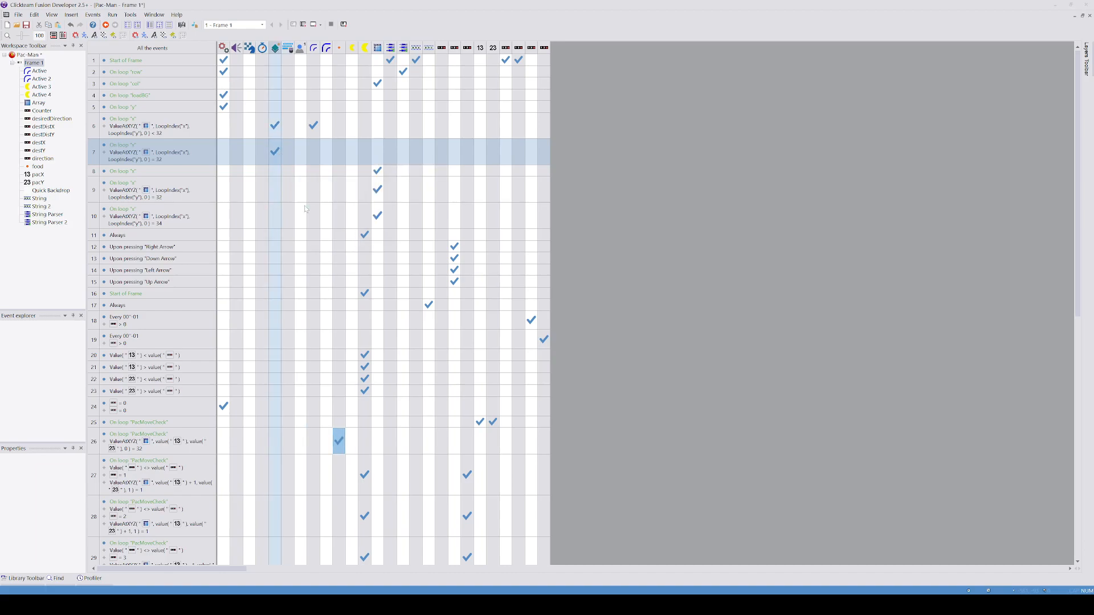
click(166, 186)
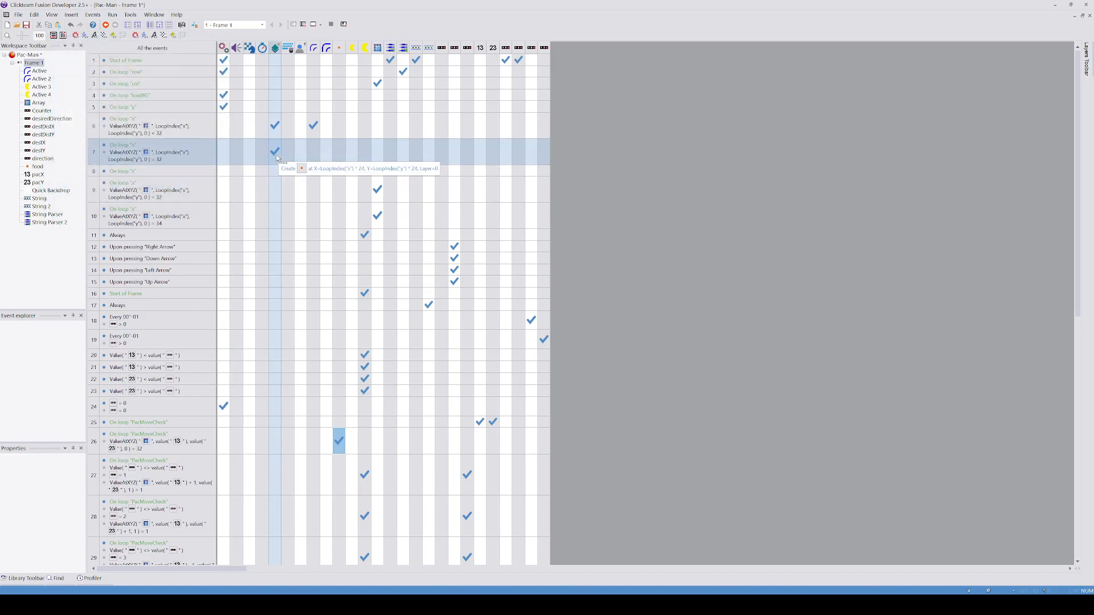
Step: Copy the LoopIndex("x") part of the X position expression from event 7's Create action for the food object
right_click(277, 158)
click(302, 214)
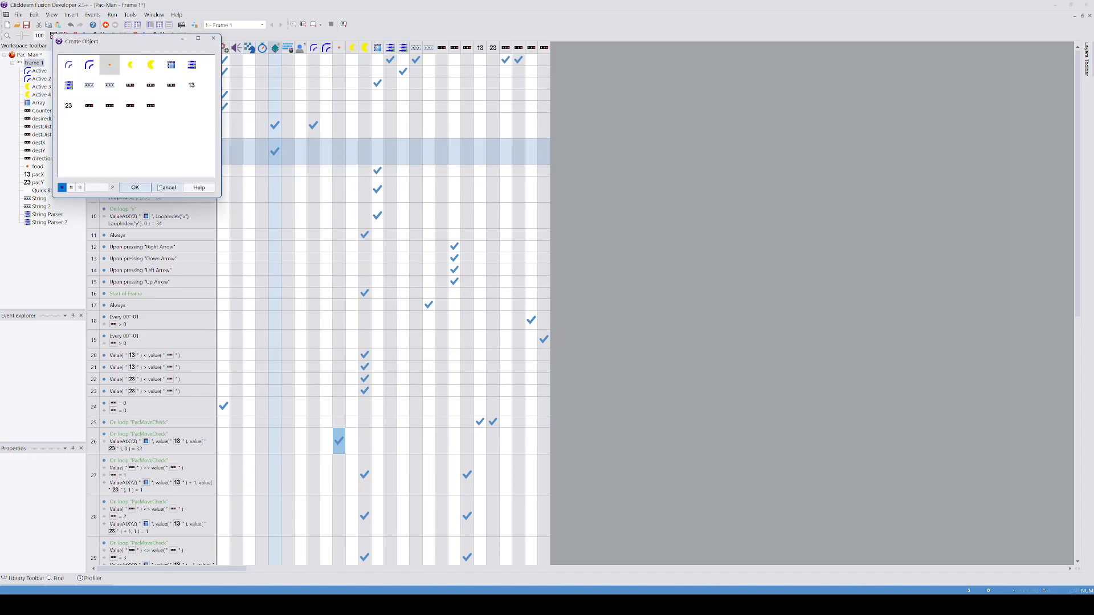
click(135, 187)
right_click(421, 162)
click(438, 194)
click(422, 160)
drag(422, 154, 379, 155)
right_click(388, 155)
click(422, 181)
click(652, 116)
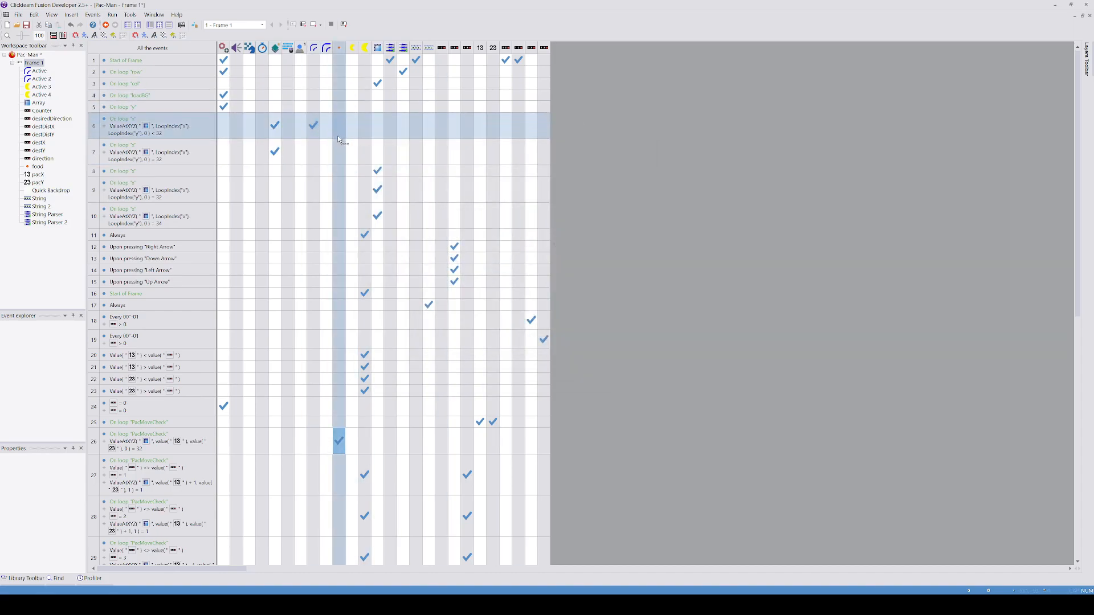
Step: Add an action to event 7 that sets the food object's Alterable Value X to LoopIndex("x")
right_click(340, 150)
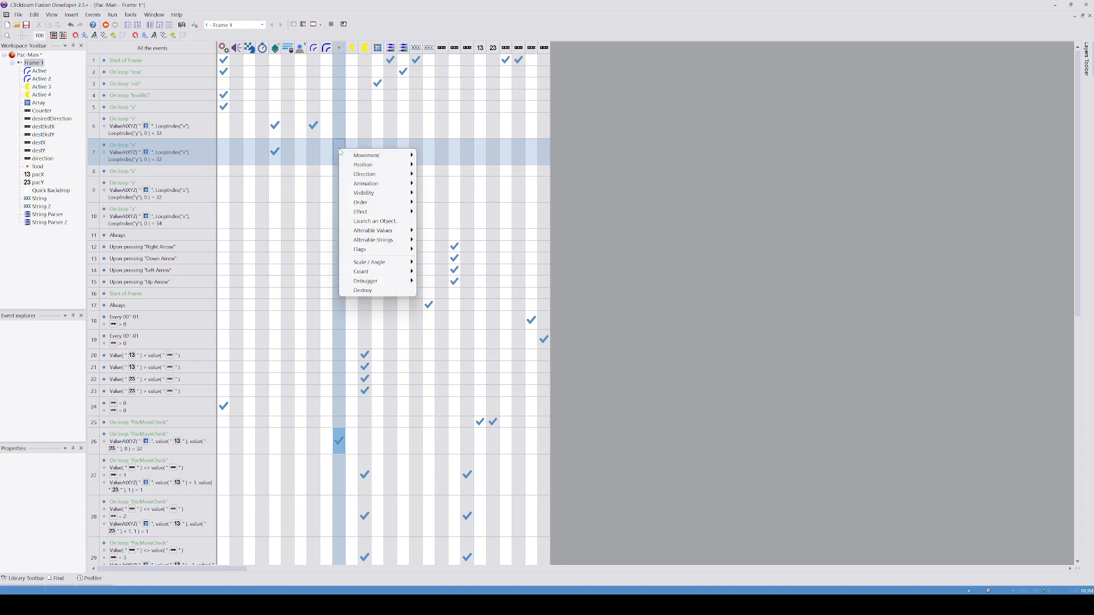
mouse_move(388, 231)
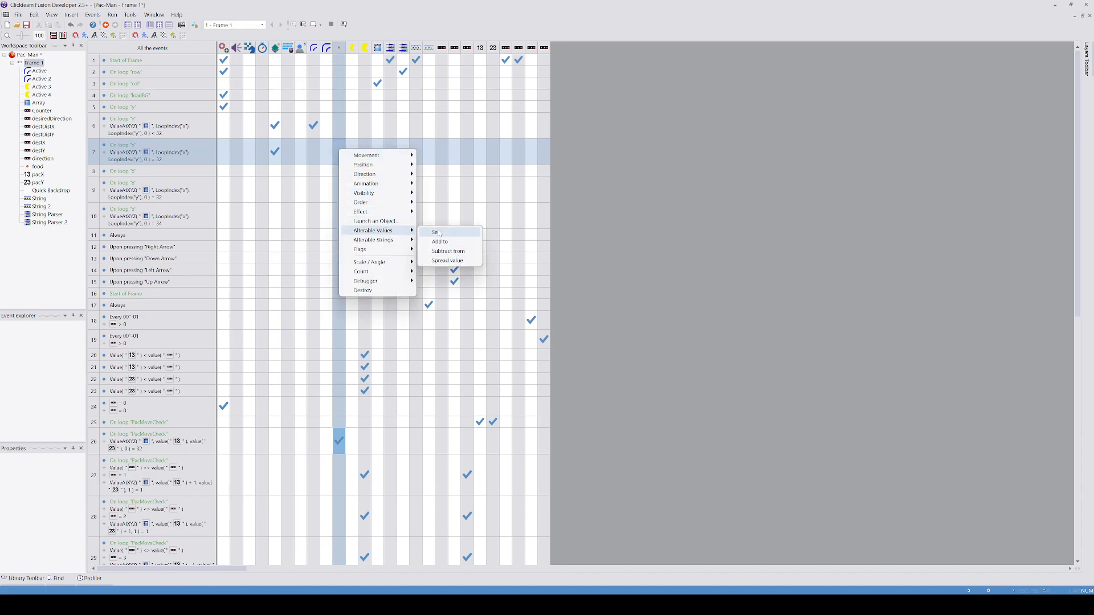
click(442, 232)
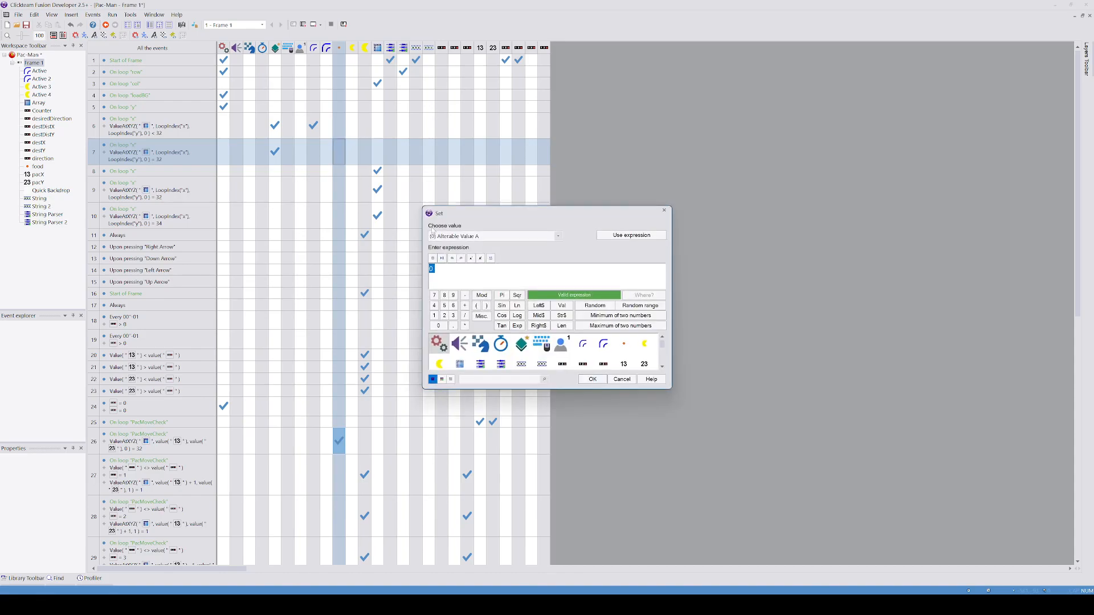
right_click(468, 277)
click(495, 236)
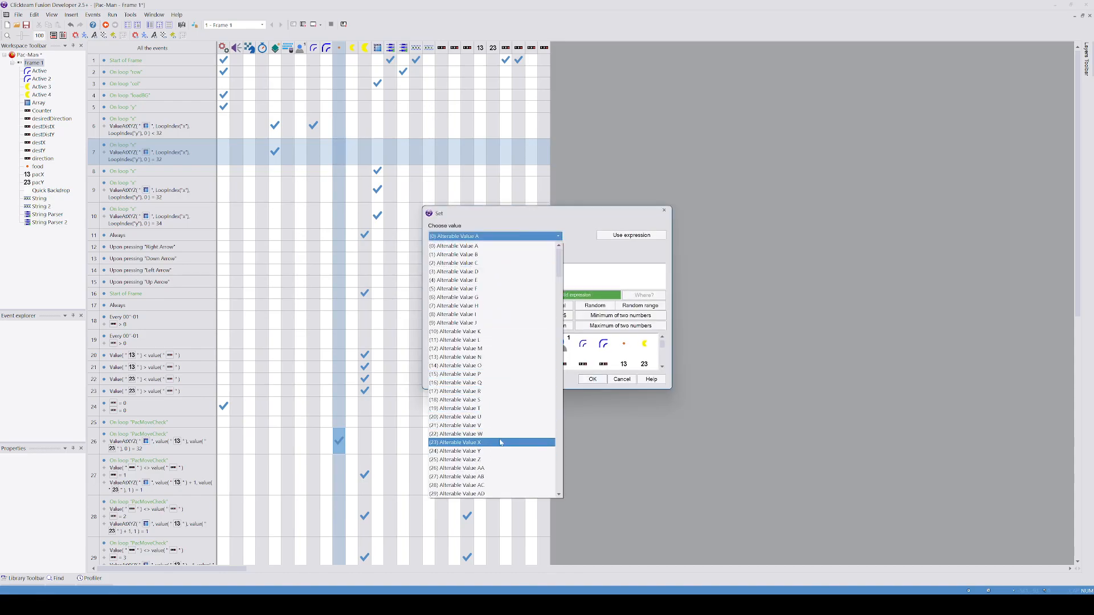
drag(559, 271, 564, 453)
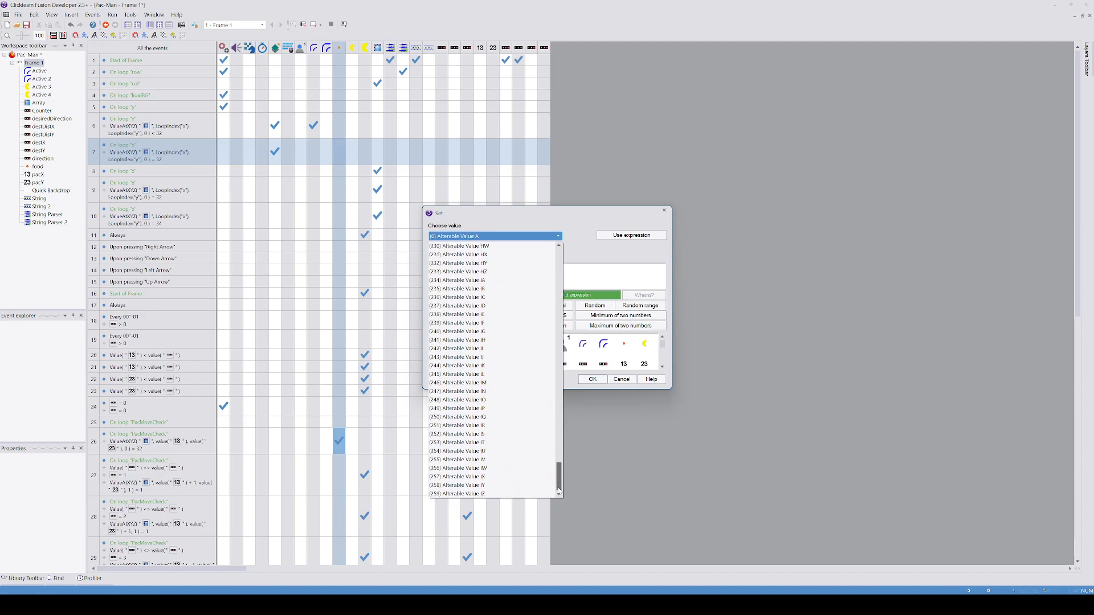
drag(558, 490, 571, 223)
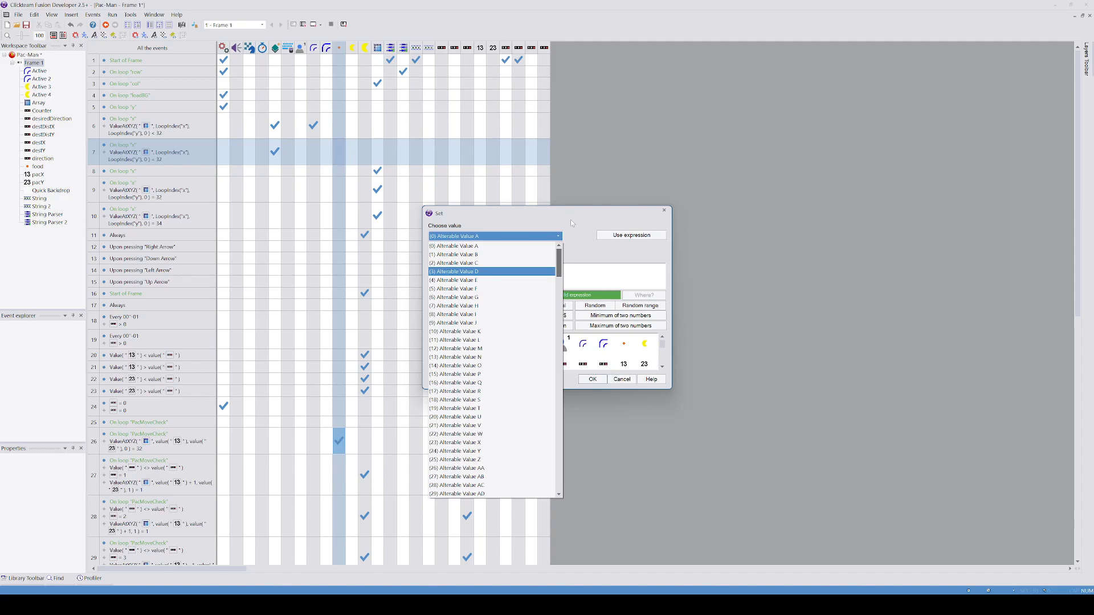
drag(558, 266, 559, 279)
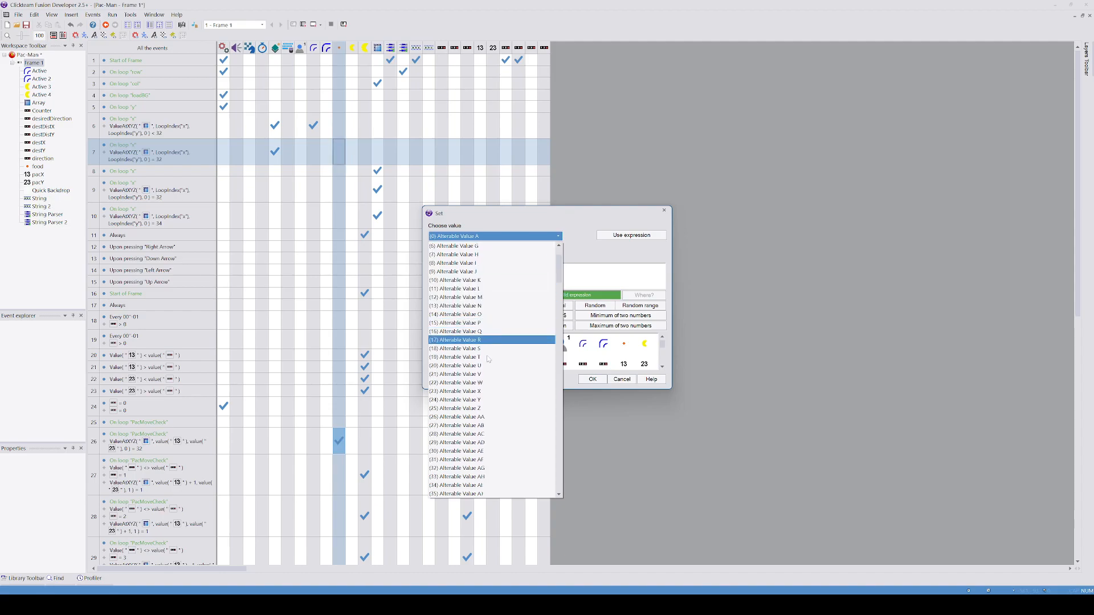
click(474, 391)
click(434, 269)
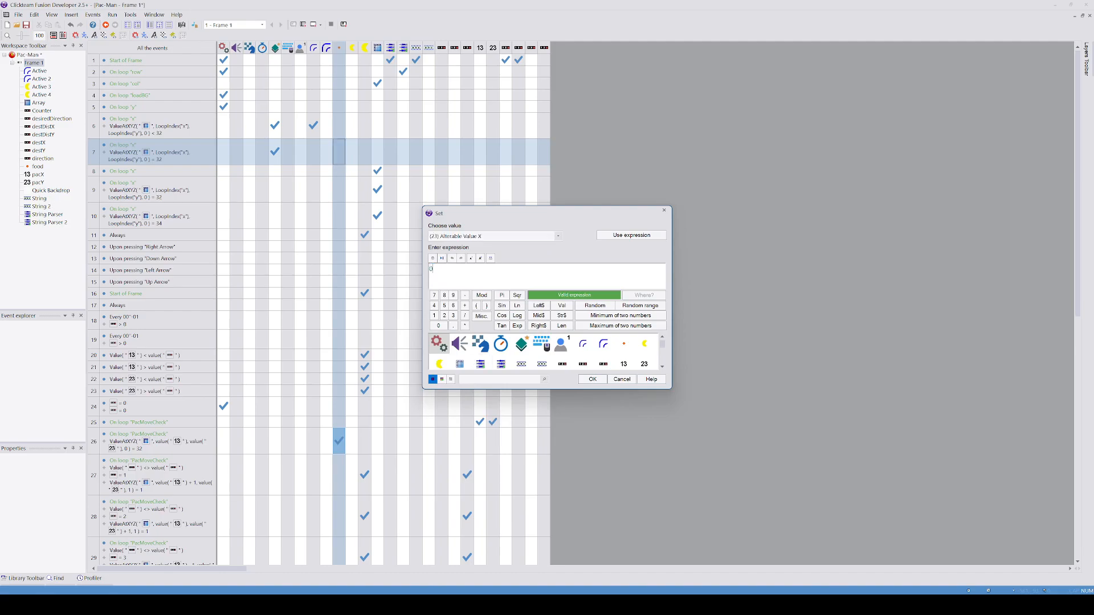
right_click(446, 277)
click(464, 300)
click(581, 380)
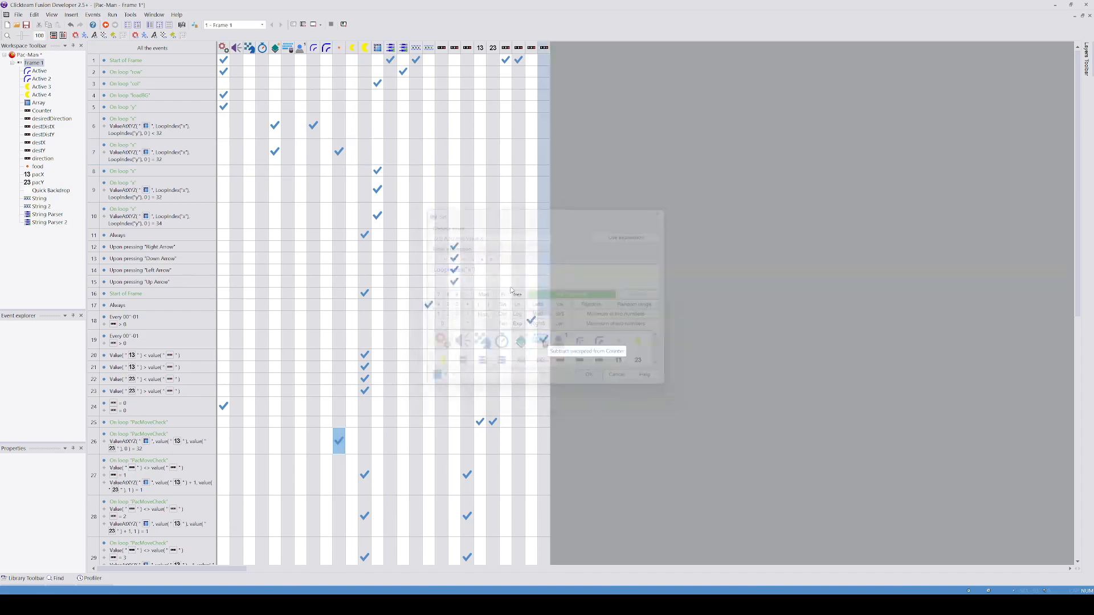
Step: Add an action to event 7 that sets the food object's Alterable Value Y to LoopIndex("y")
click(339, 152)
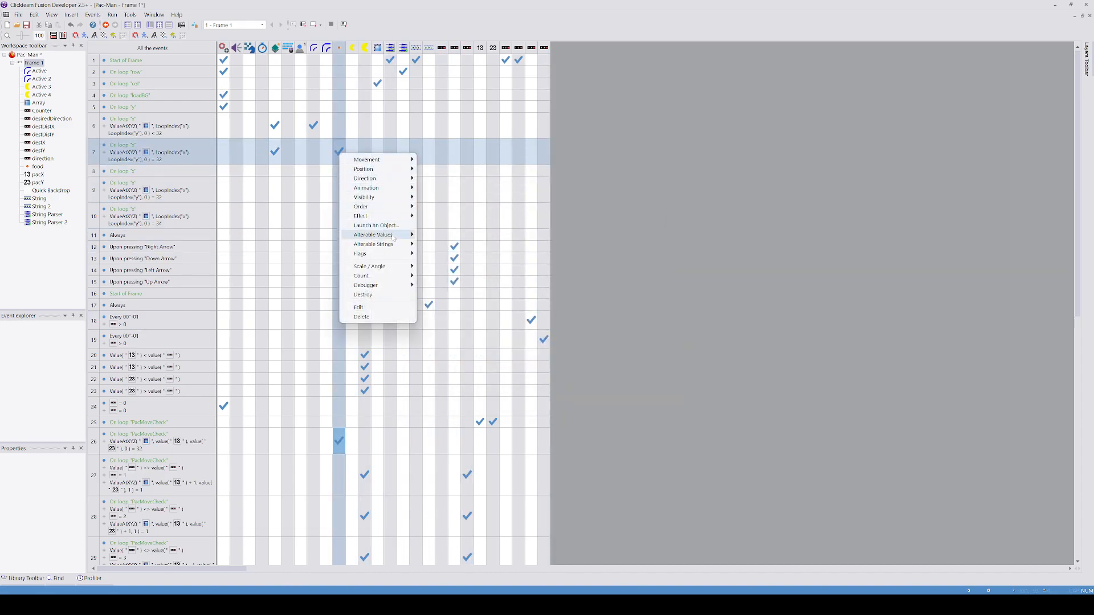
mouse_move(387, 235)
click(435, 237)
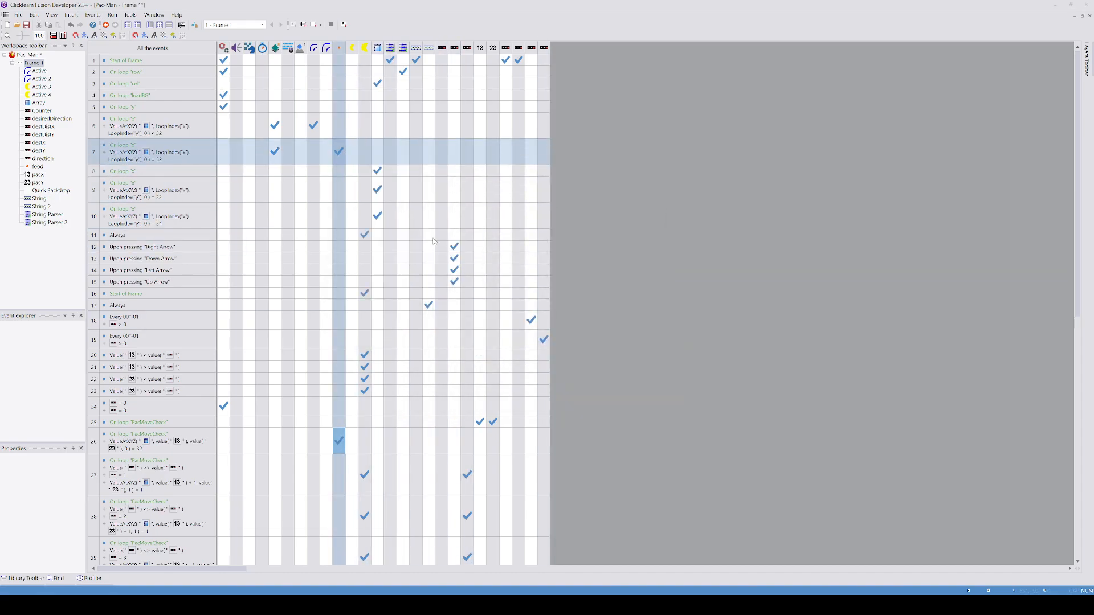
click(493, 236)
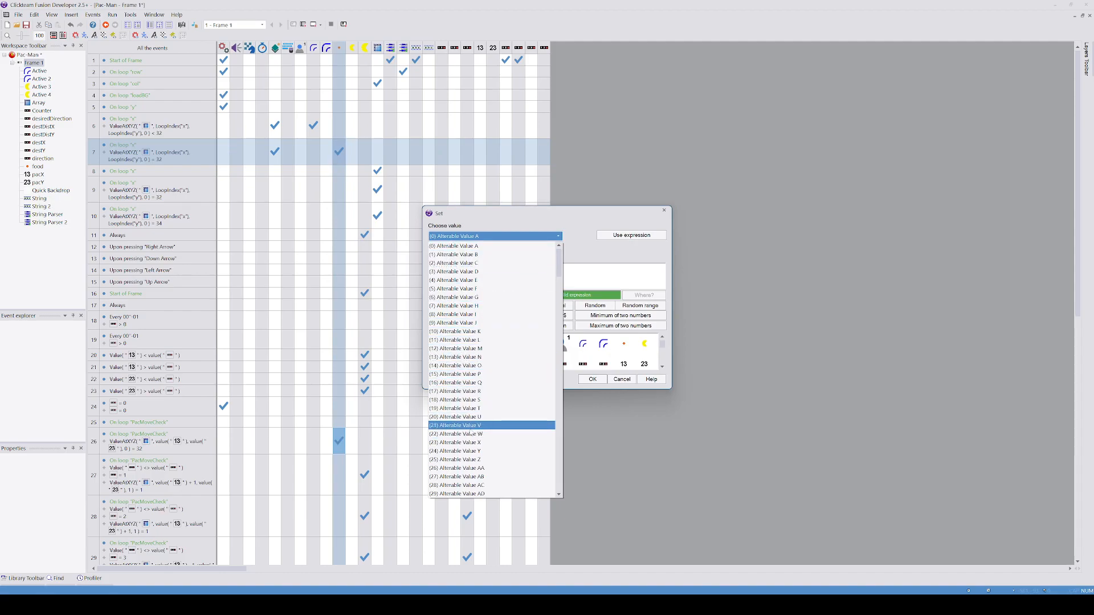
click(489, 451)
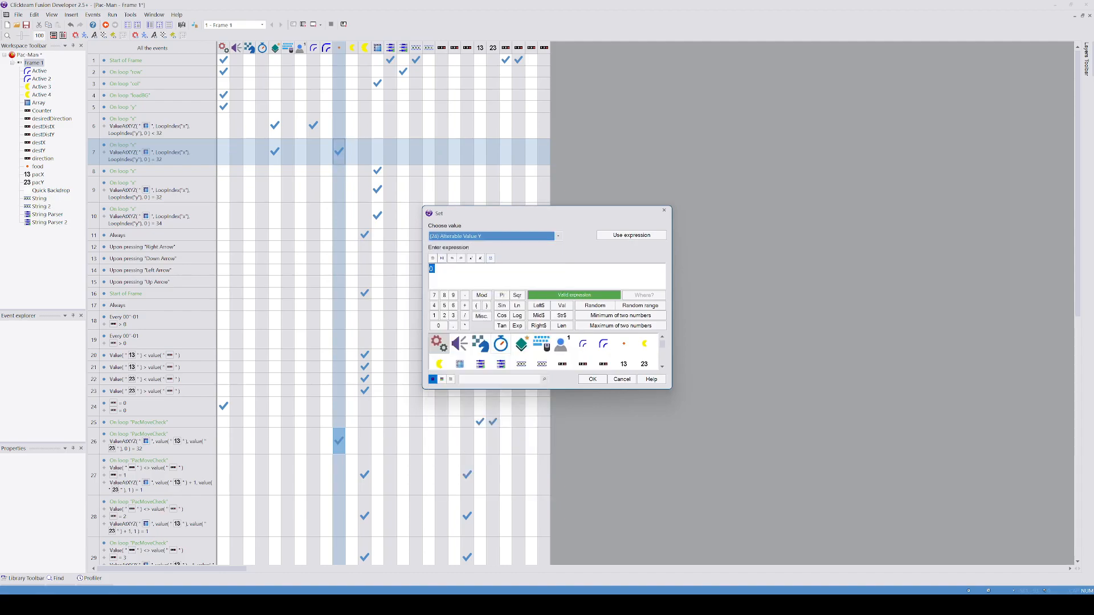
double_click(431, 269)
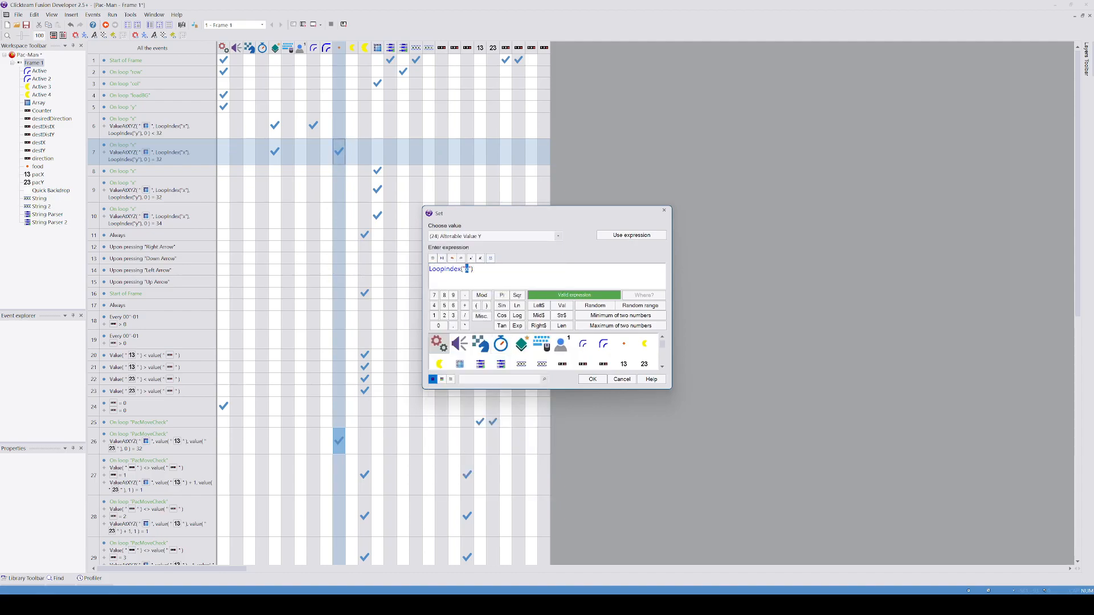
click(591, 379)
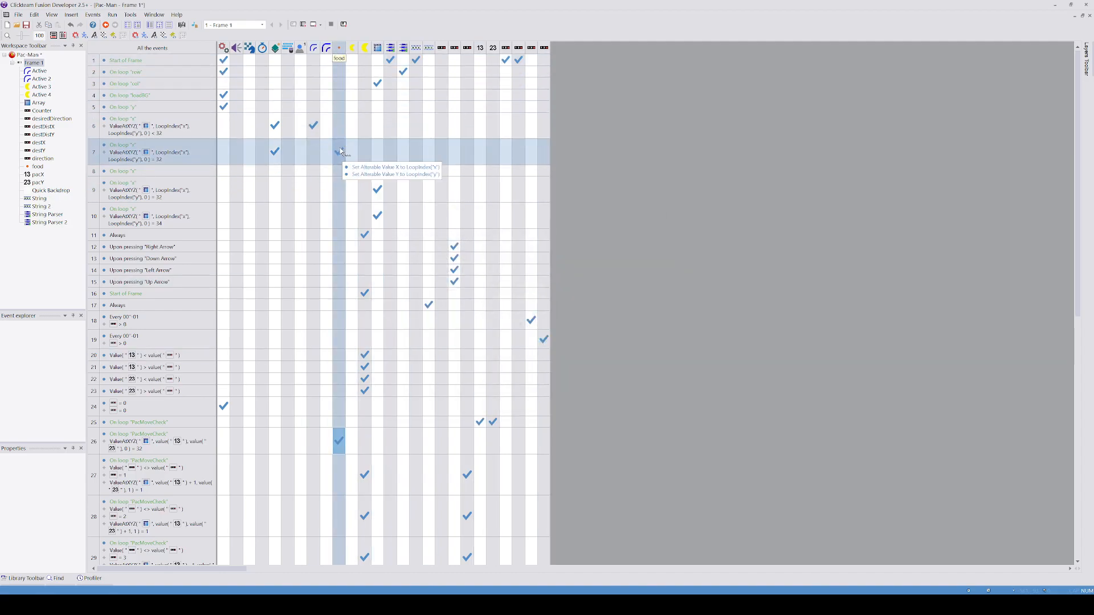
Step: Insert a condition in event 26 requiring the food object's Alterable Value X to equal value( "pacX" )
scroll(360, 179, down, 2)
scroll(360, 179, down, 4)
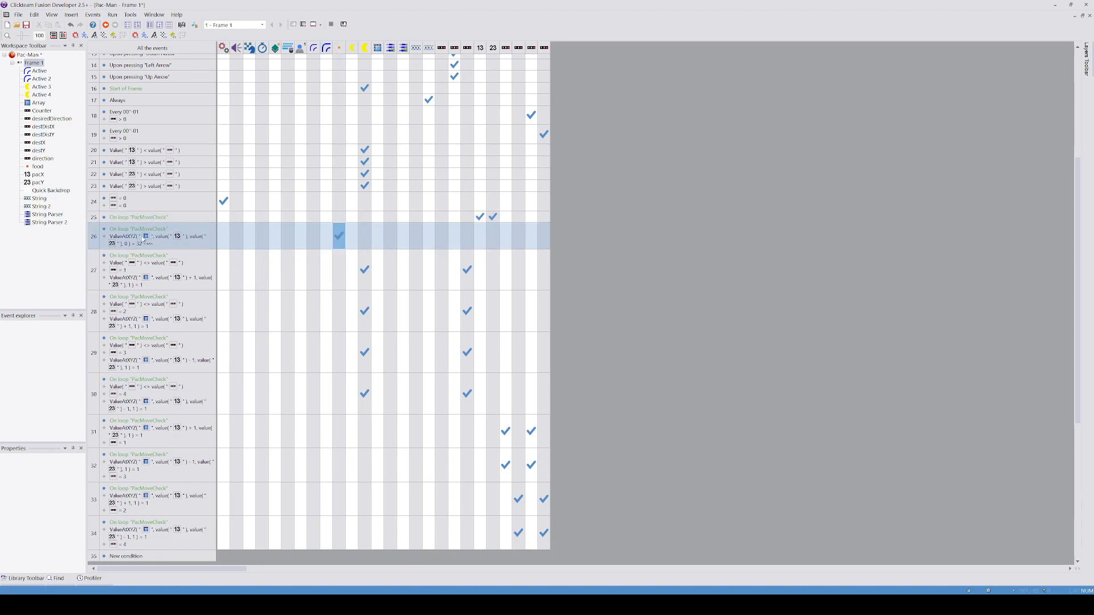
right_click(131, 246)
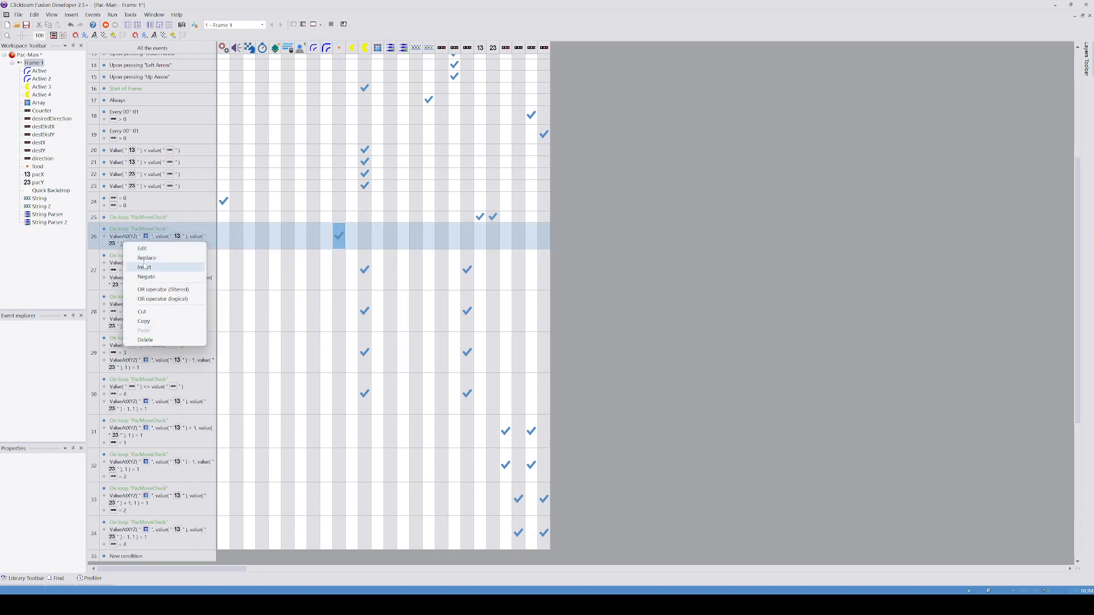
click(143, 267)
right_click(111, 89)
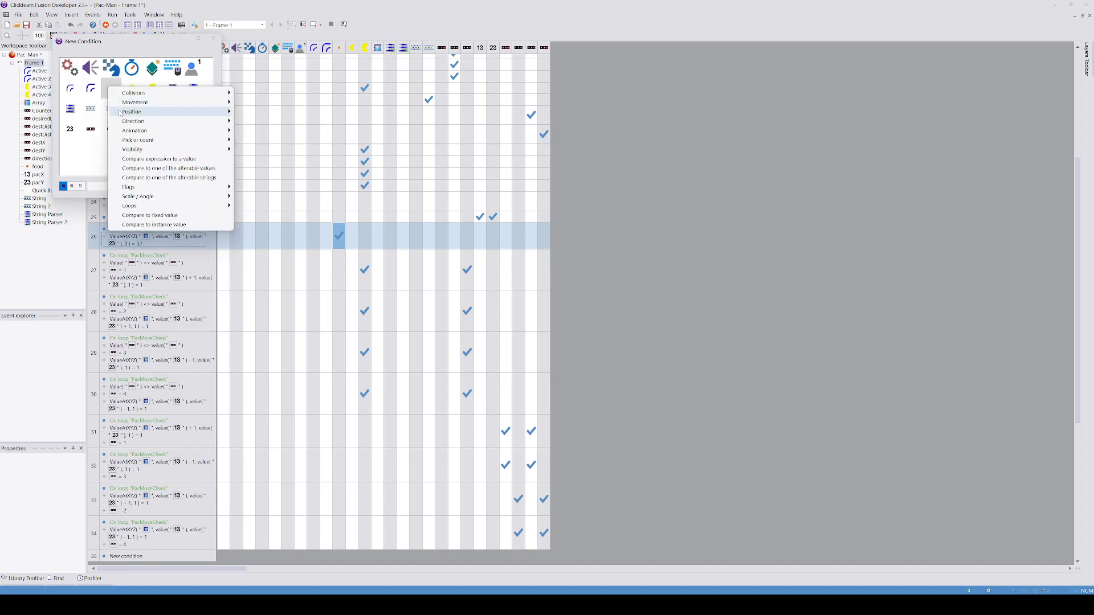
click(168, 168)
click(492, 228)
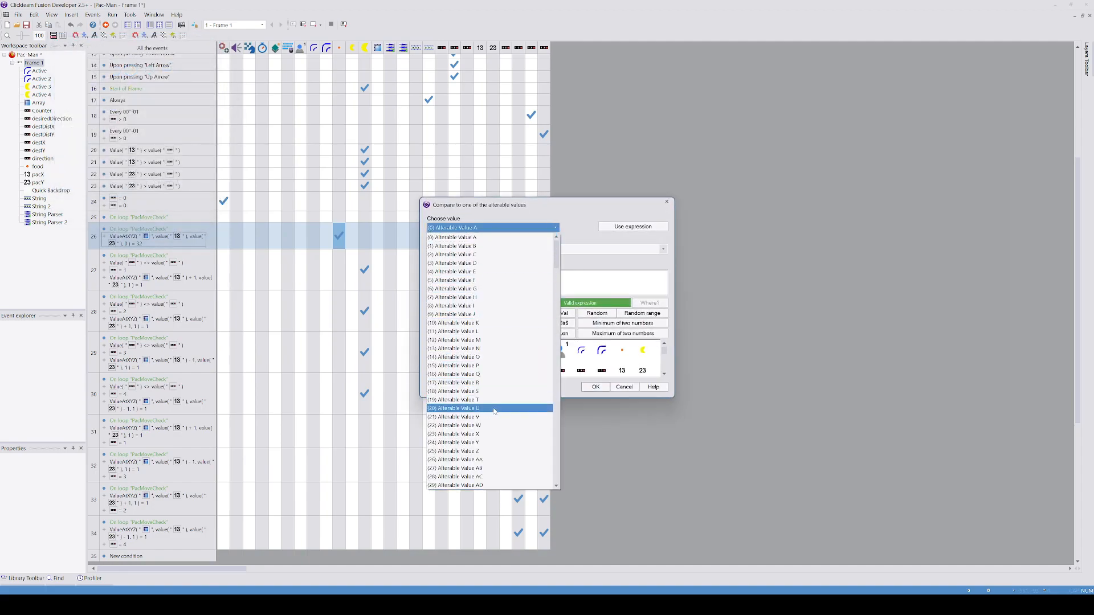
click(473, 434)
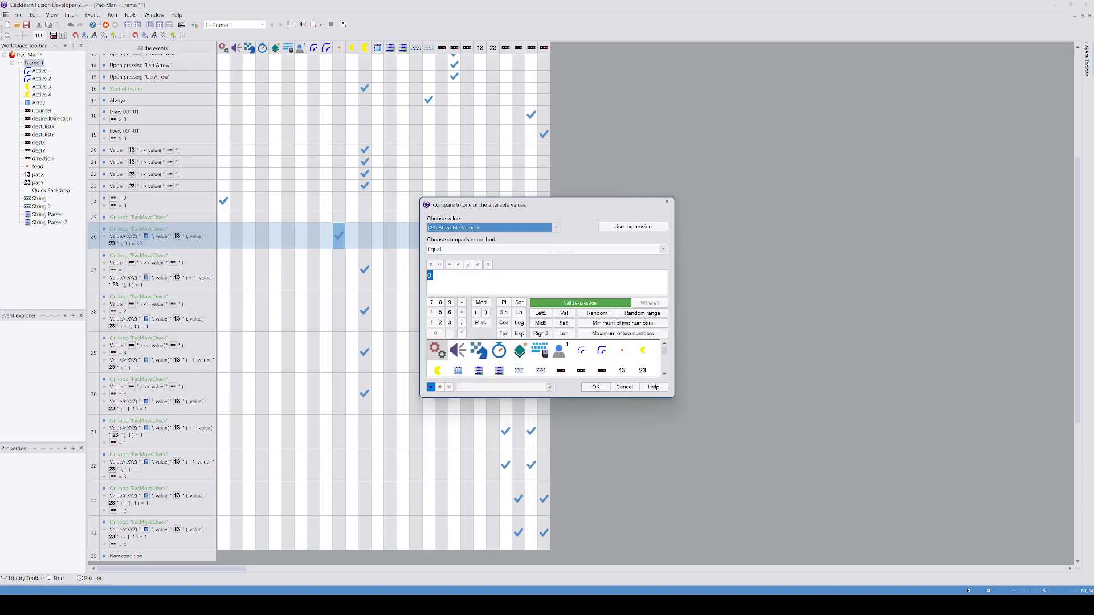
drag(448, 278, 410, 282)
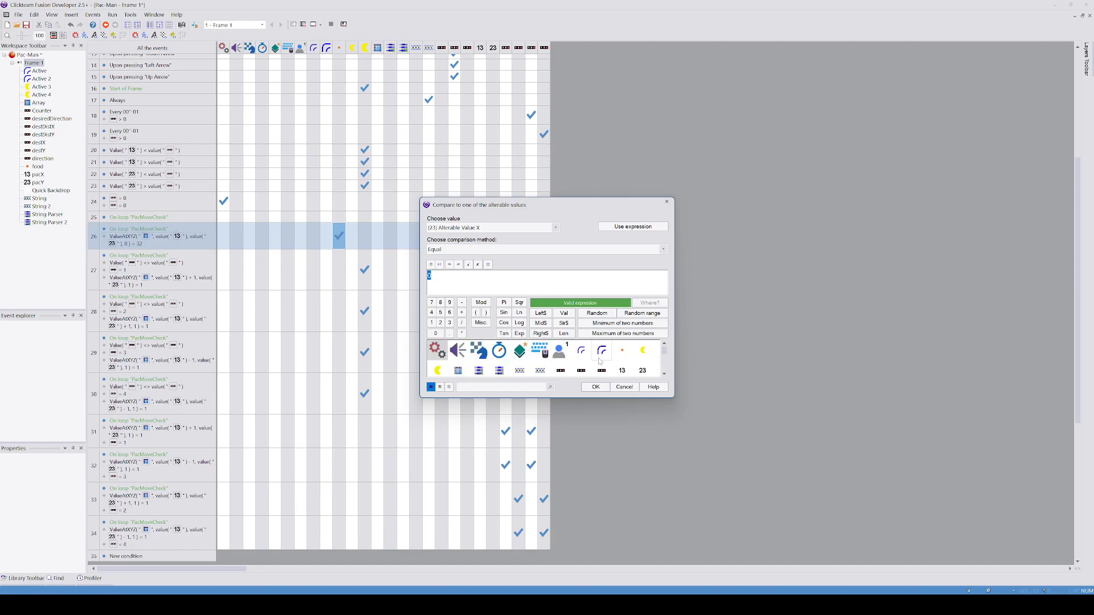
right_click(622, 370)
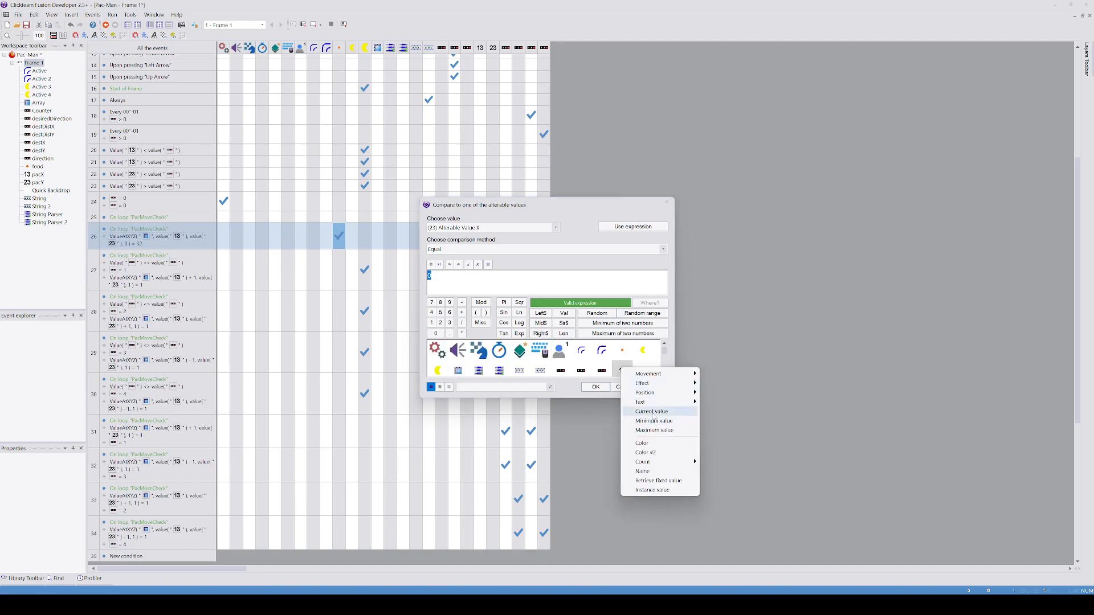
click(649, 416)
click(607, 388)
Step: Duplicate the Alterable Value X condition in event 26 and change the copy to Alterable Value Y equal to value( "pacY" )
click(114, 251)
key(ctrl+c)
key(ctrl+v)
double_click(122, 259)
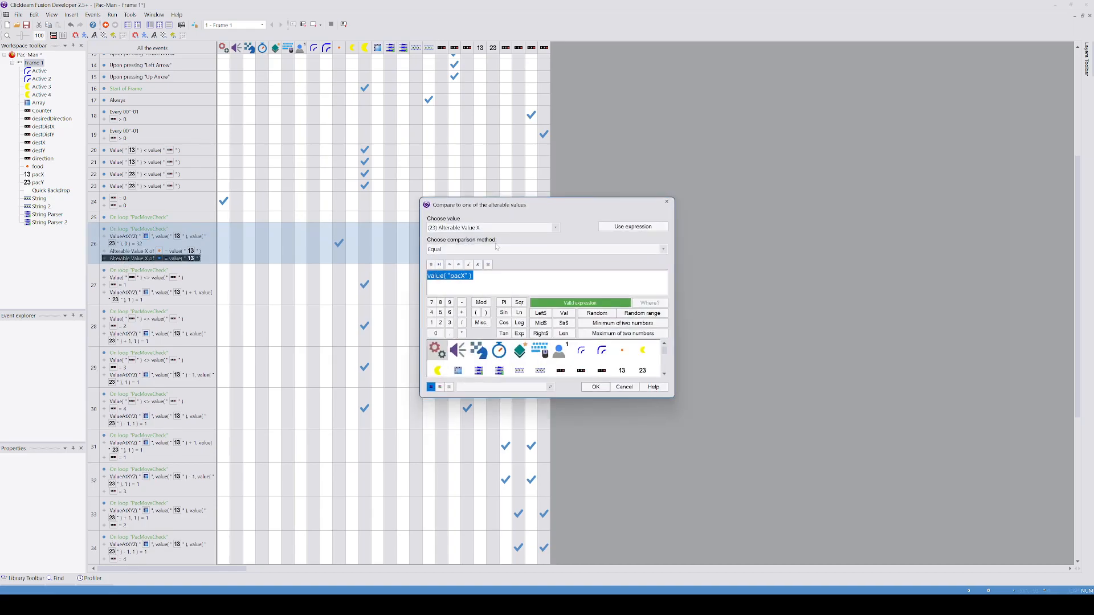
click(490, 228)
click(464, 244)
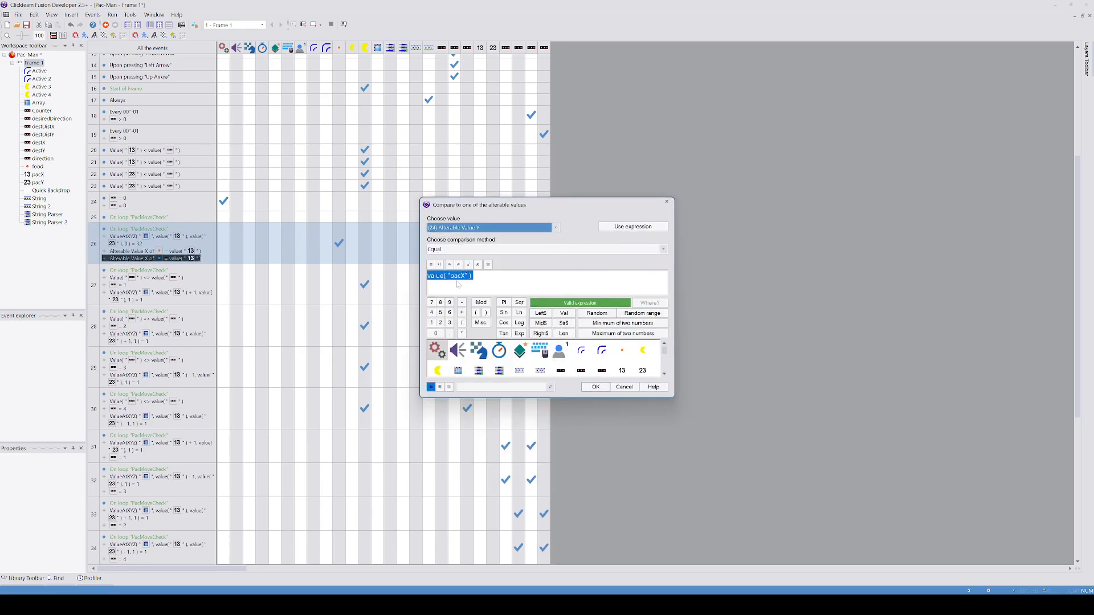
click(464, 276)
key(BackSpace)
text(Y)
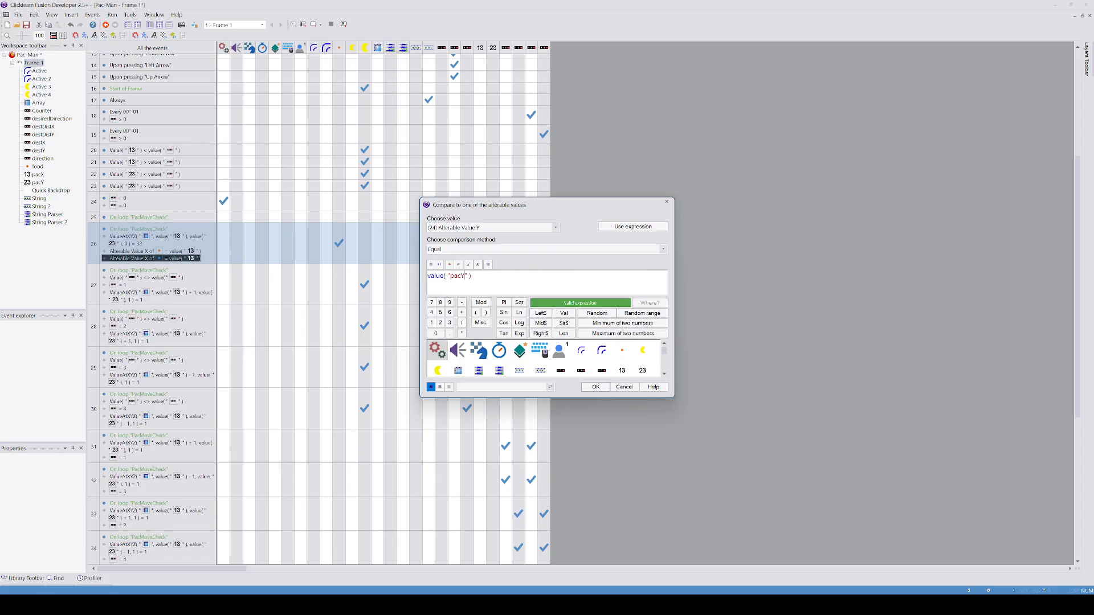
click(595, 387)
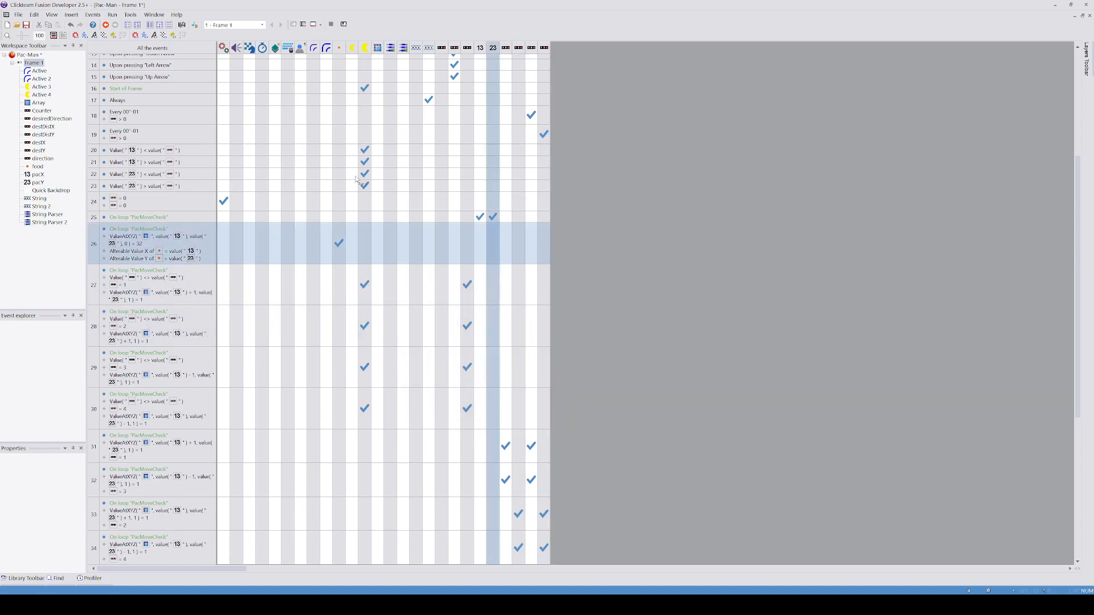
Step: Run the application and steer Pac-Man around the lower half of the maze to check which food dots he eats
click(113, 14)
click(131, 36)
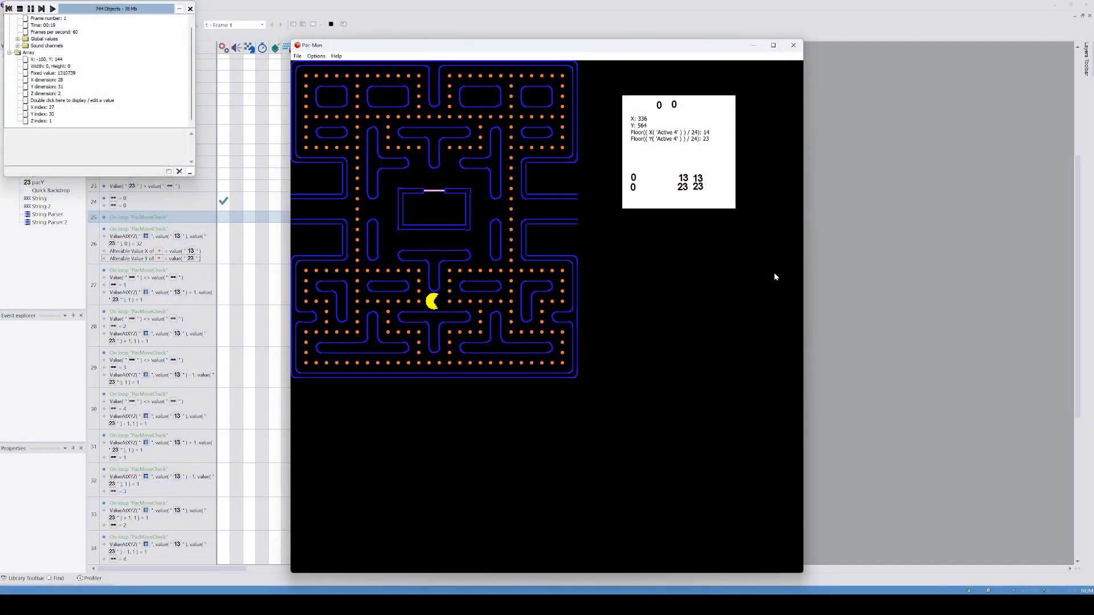
key(Right)
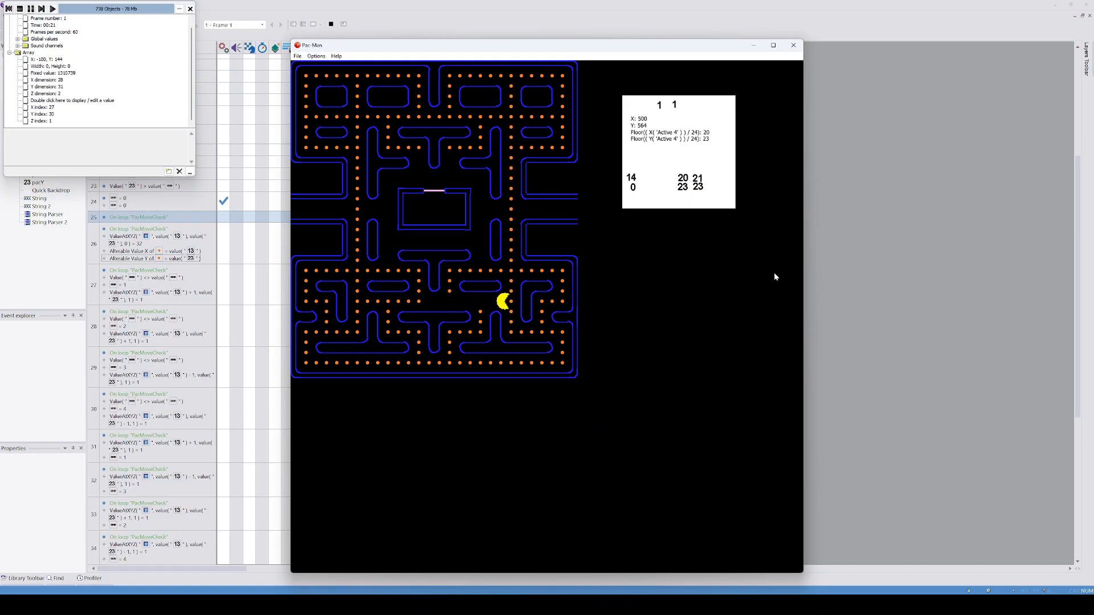
key(Right)
key(Down)
key(Left)
key(Up)
key(Right)
key(Up)
key(Left)
key(Up)
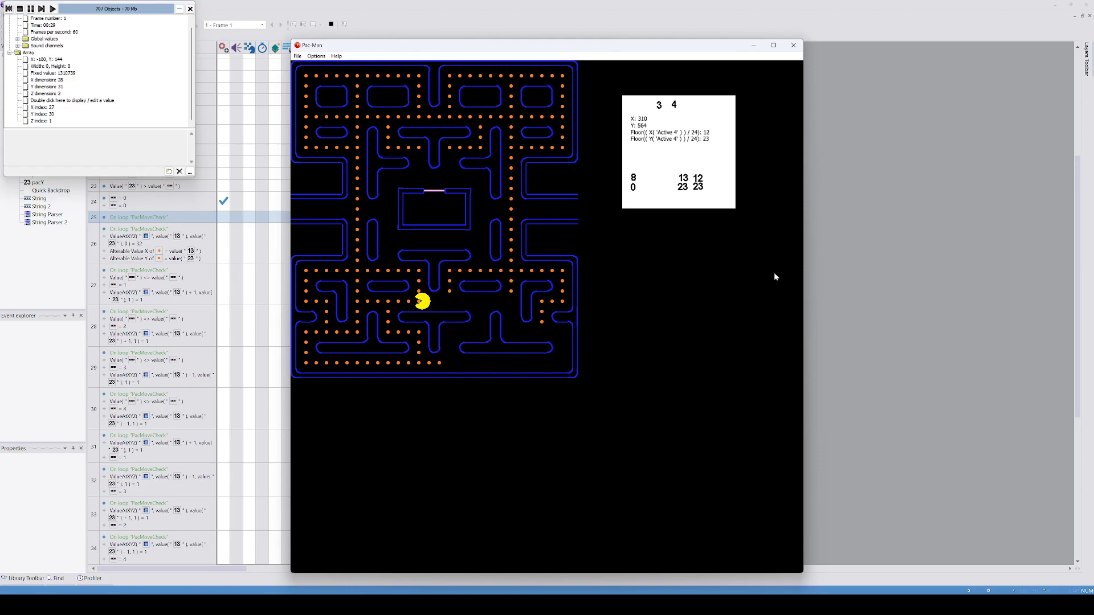
key(Left)
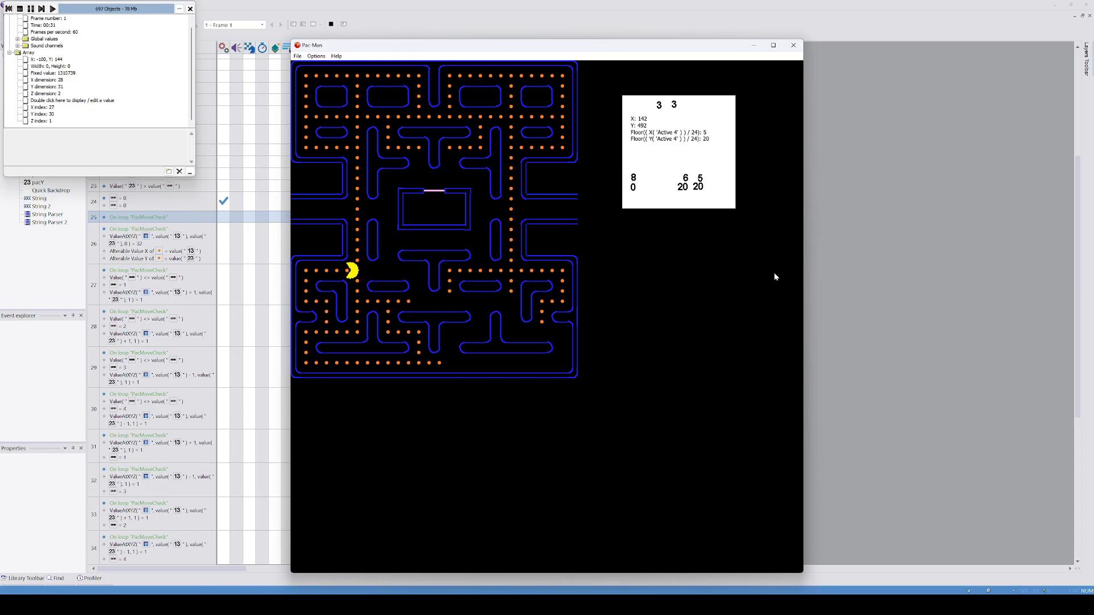
key(Down)
key(Right)
key(Down)
key(Left)
key(Down)
key(Right)
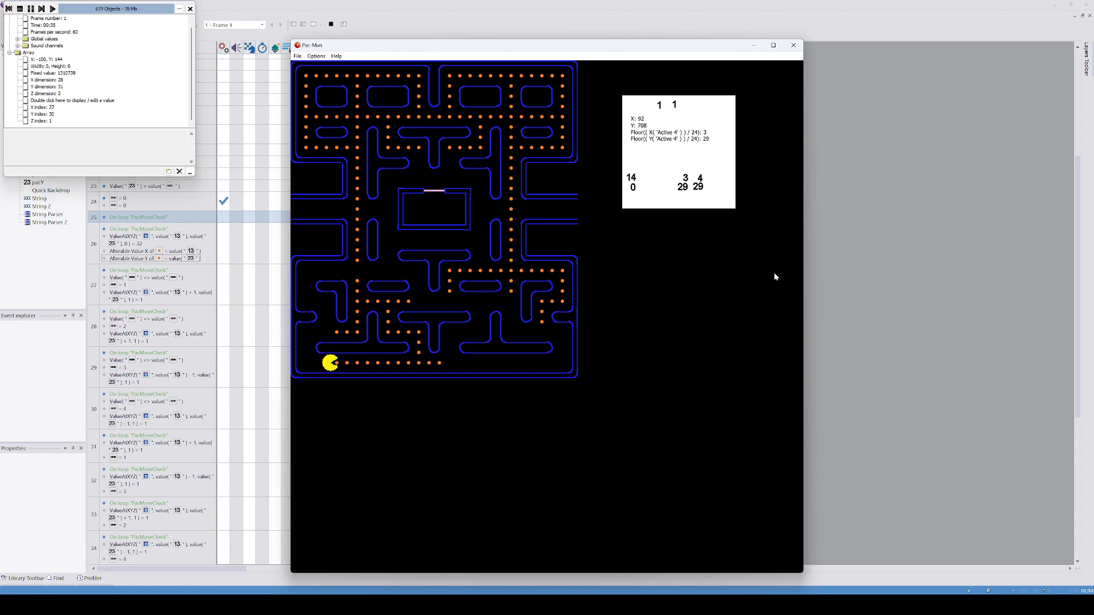
key(Left)
key(Up)
key(Left)
key(Up)
key(Right)
key(Left)
key(Down)
key(Left)
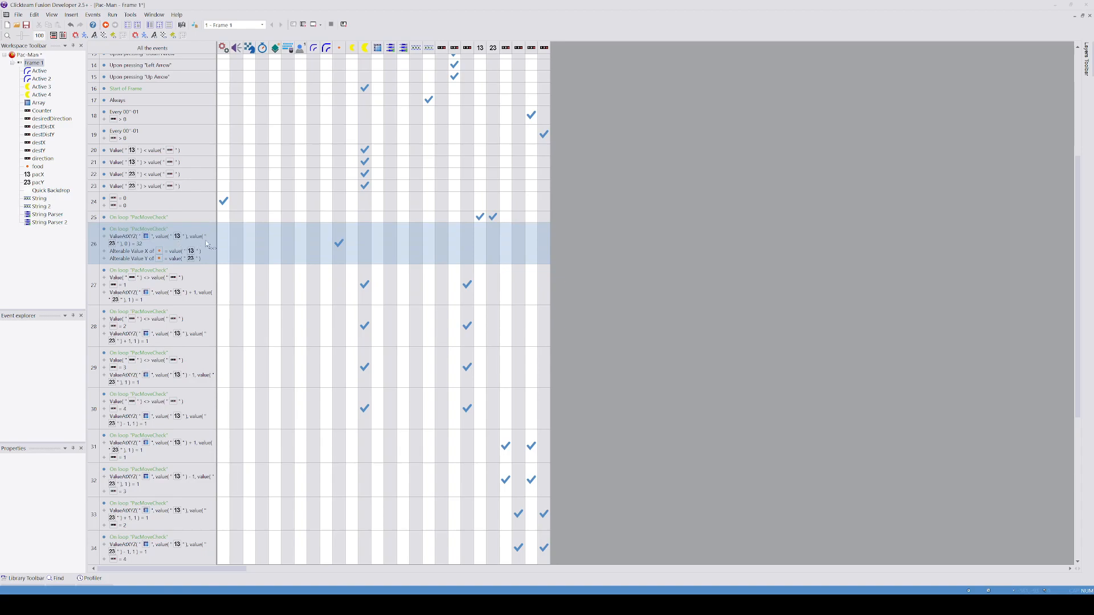
Step: Add a Play Sample (all parameters) action to event 26 with a sound loaded from file, channel 0, repeat count 1 and volume 100
click(237, 242)
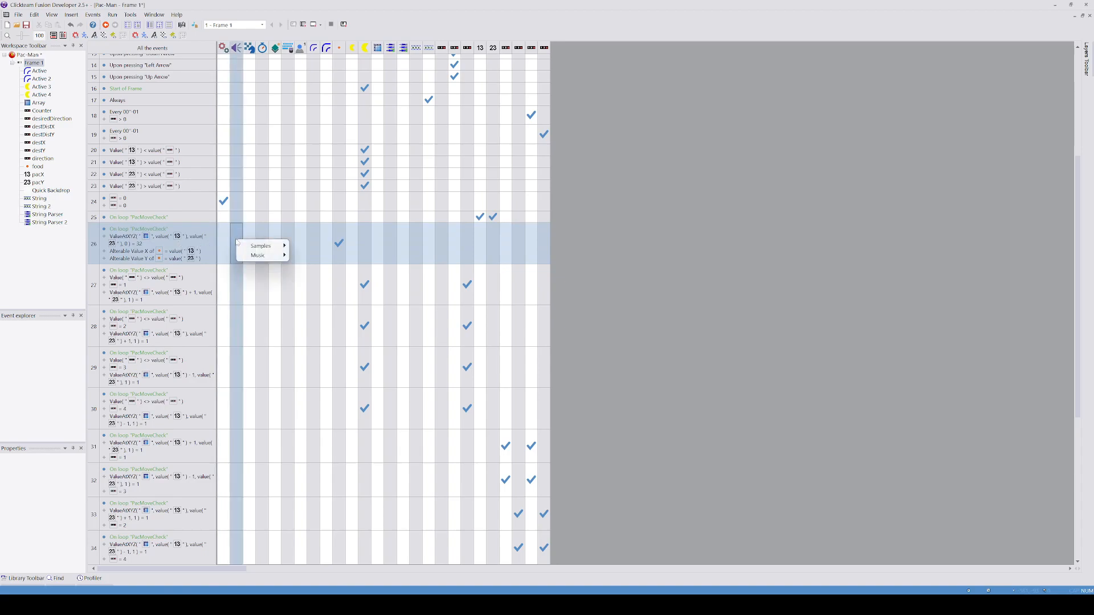
mouse_move(261, 246)
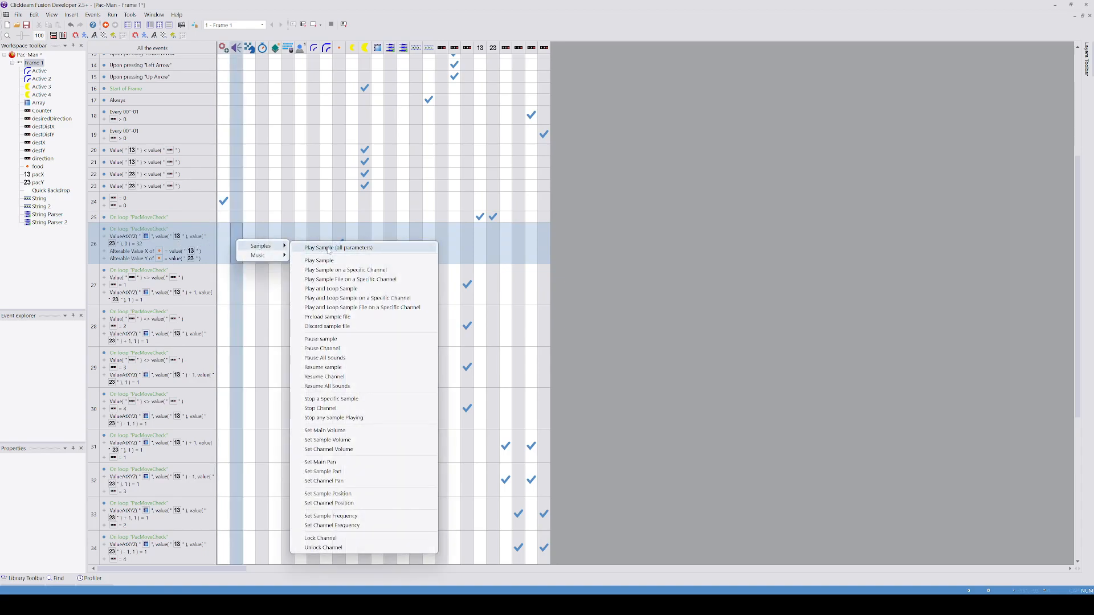
click(322, 249)
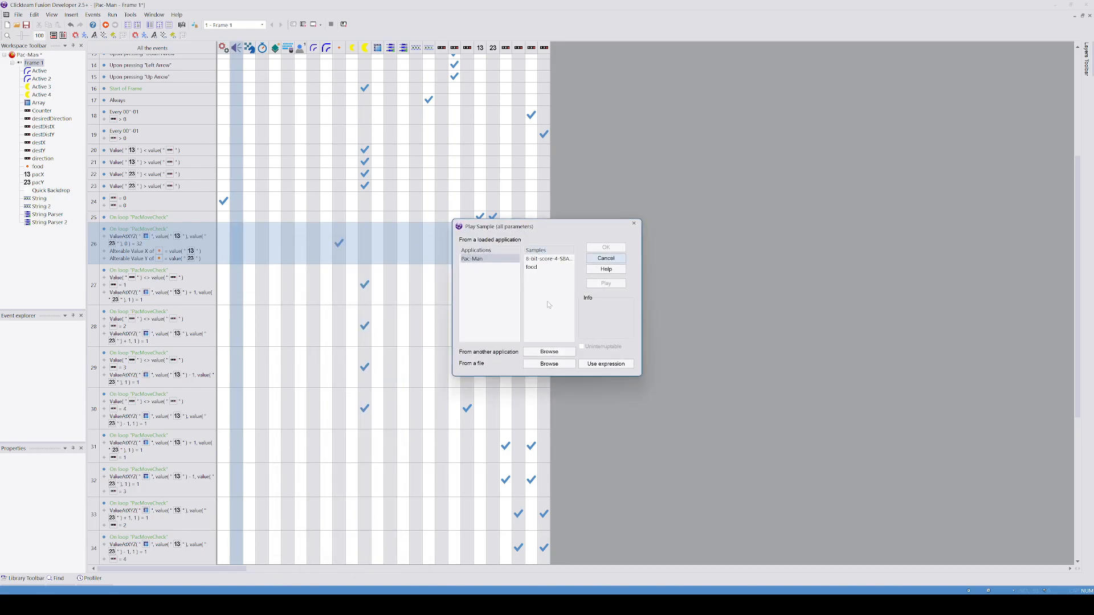
click(546, 366)
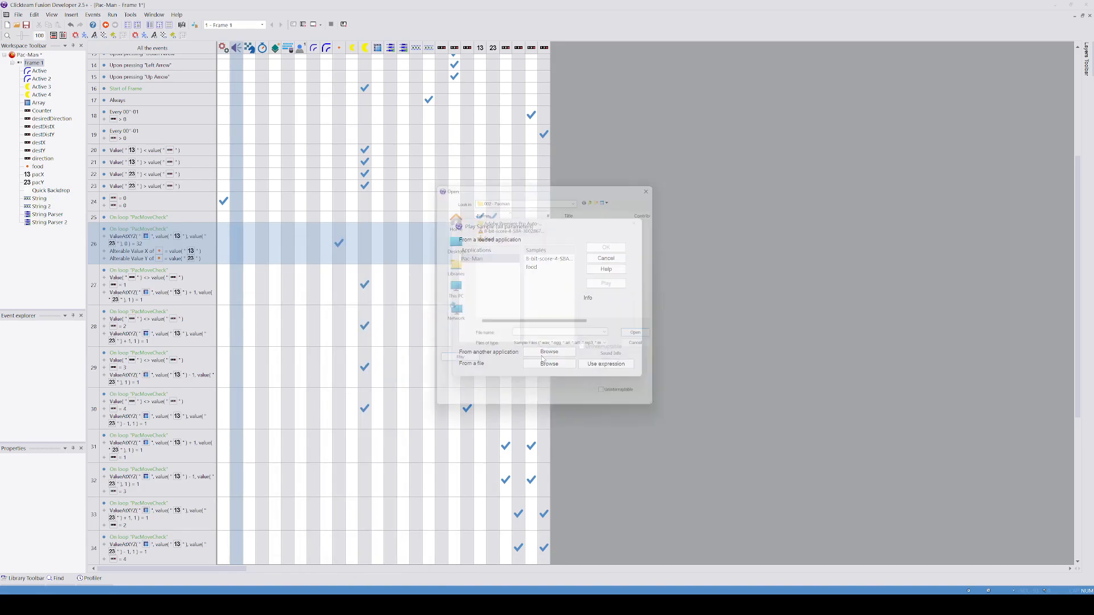
double_click(488, 235)
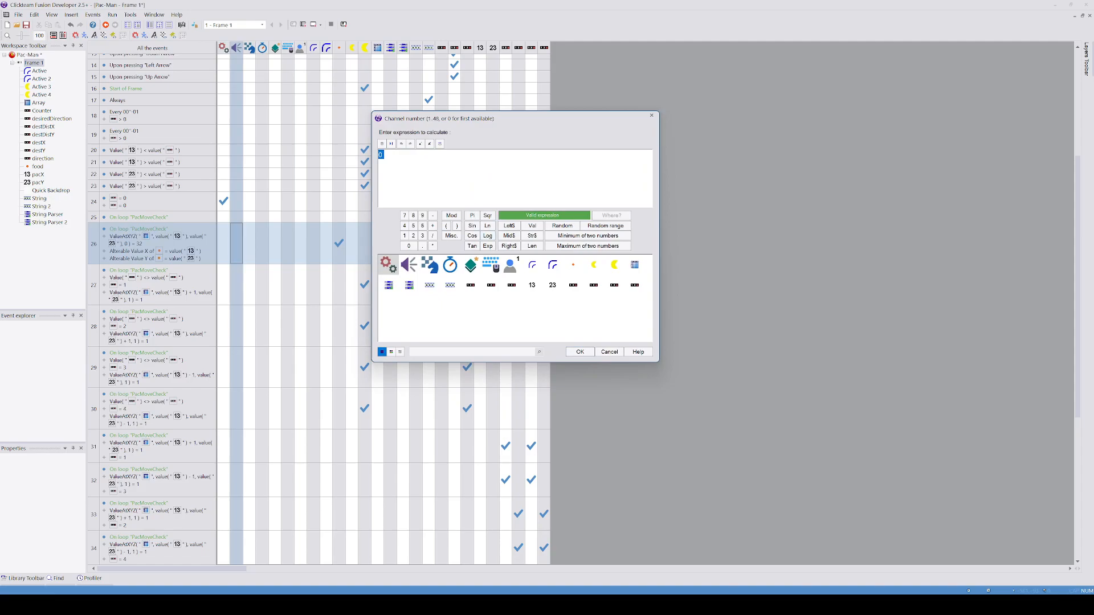
key(Return)
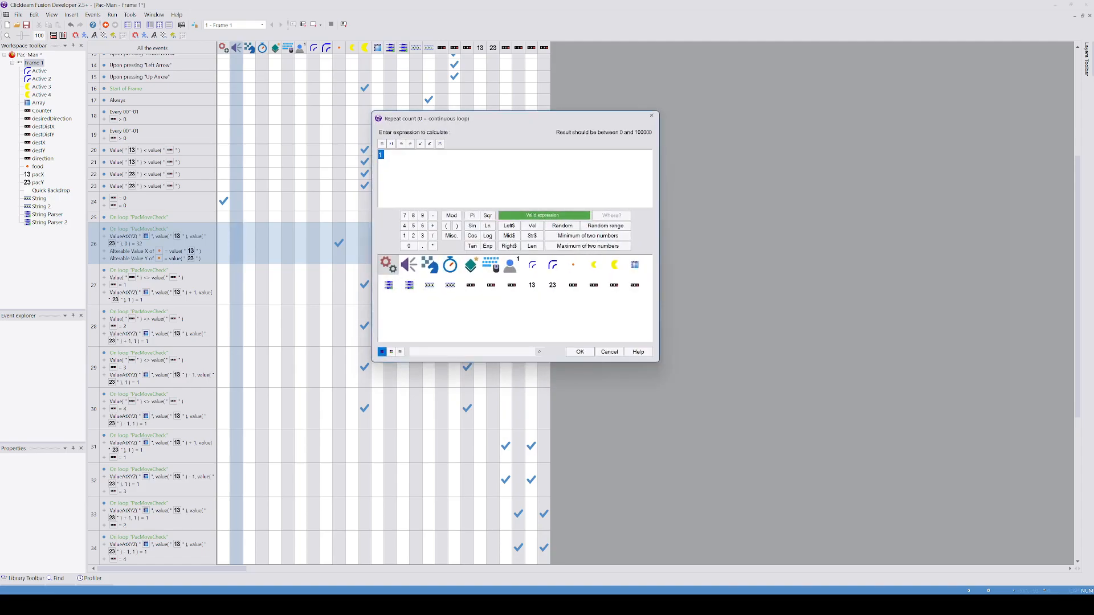
key(Return)
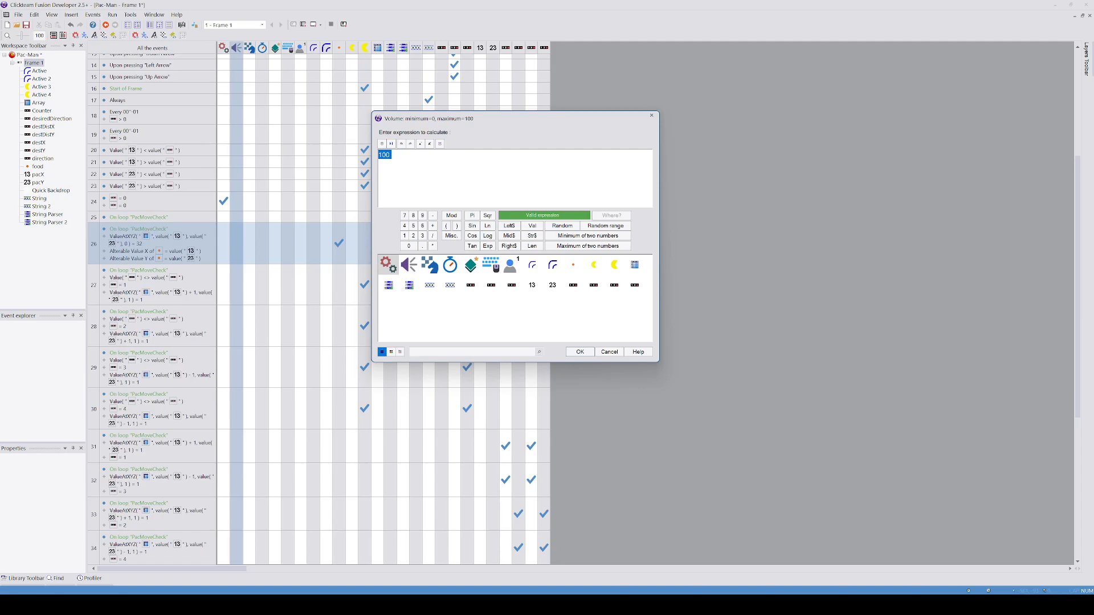
key(Return)
key(Return)
key(Return)
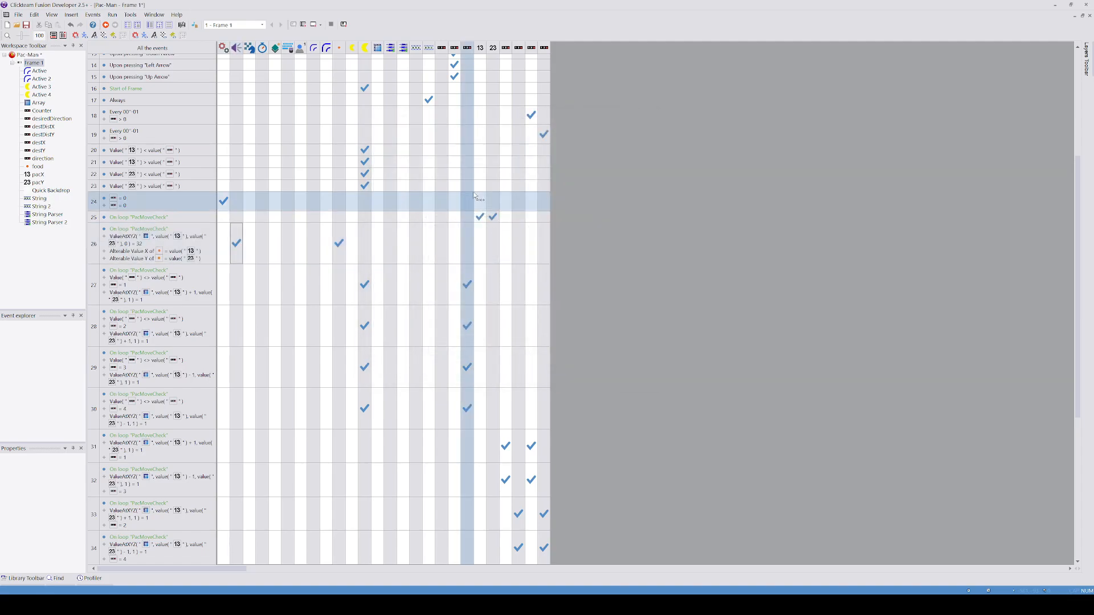
Step: Run the application, steer Pac-Man over some food dots to test the eating sound, and close the game
click(112, 14)
click(132, 27)
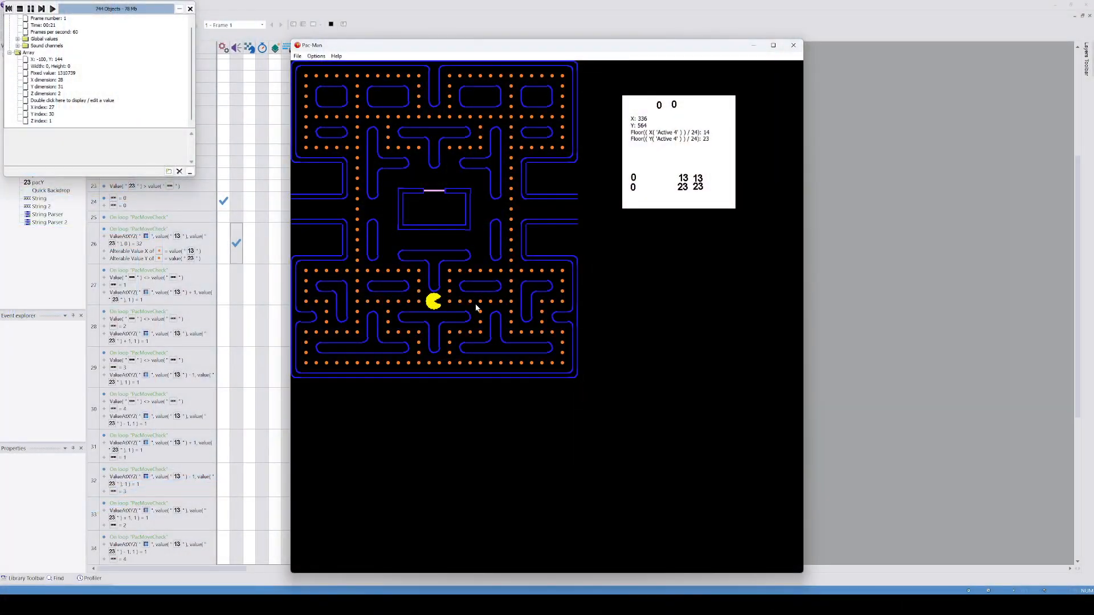
key(Right)
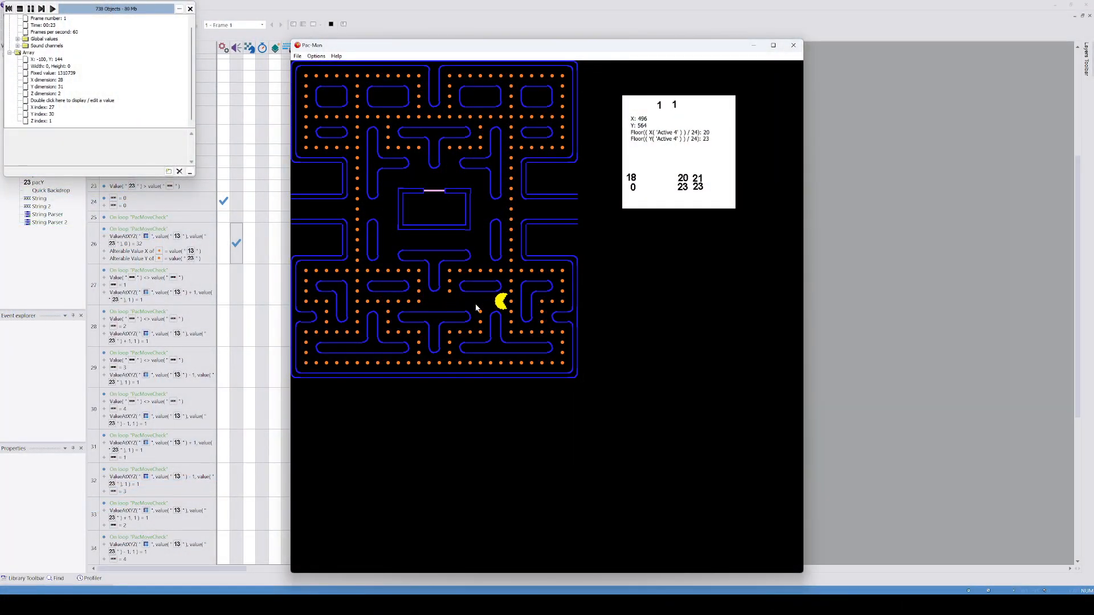
key(Right)
key(Down)
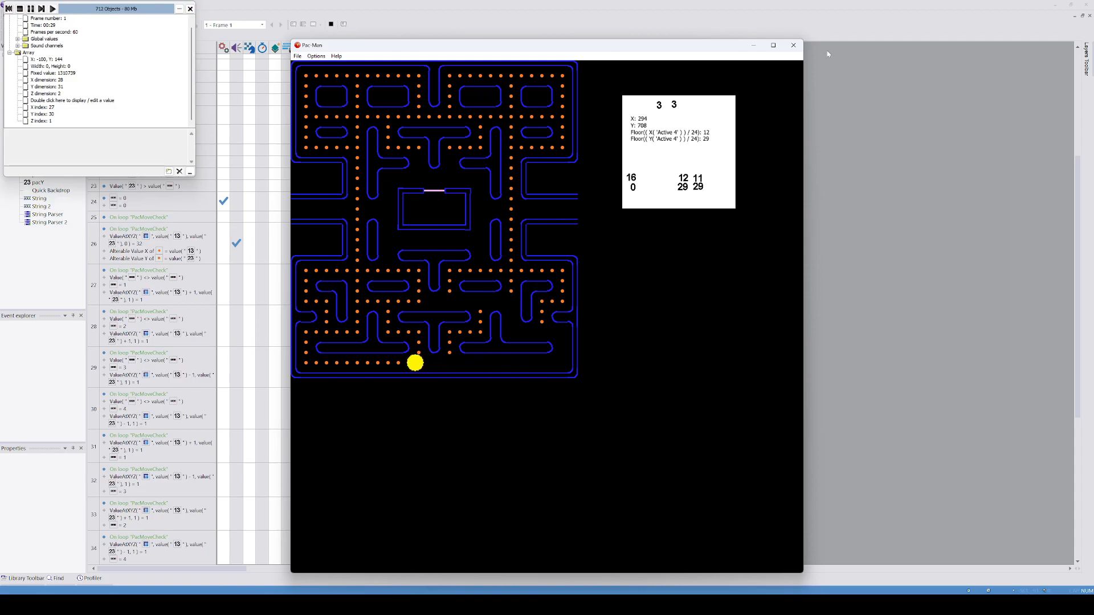
click(793, 45)
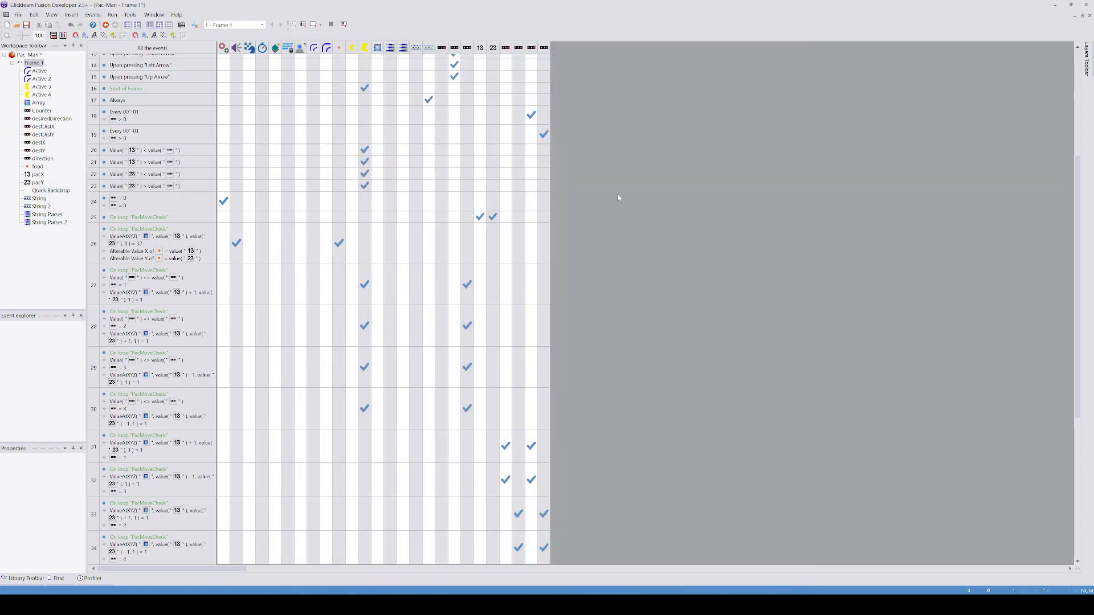
Step: Edit event 26's Play Sample action, choosing its sound sample again with channel number 0 and frequency 0
right_click(234, 240)
click(265, 266)
double_click(460, 255)
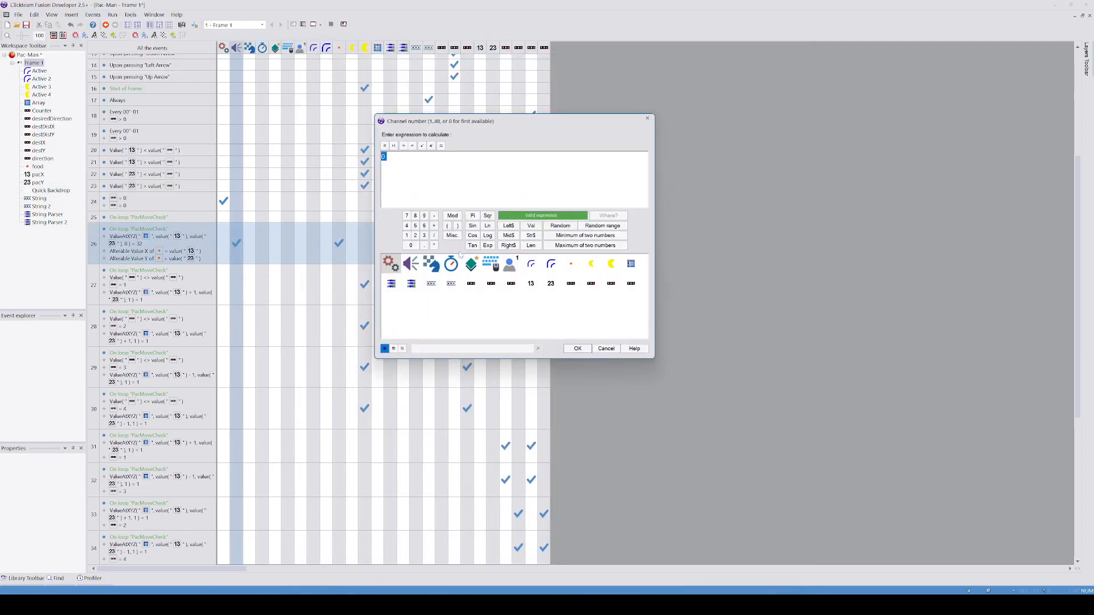
key(Return)
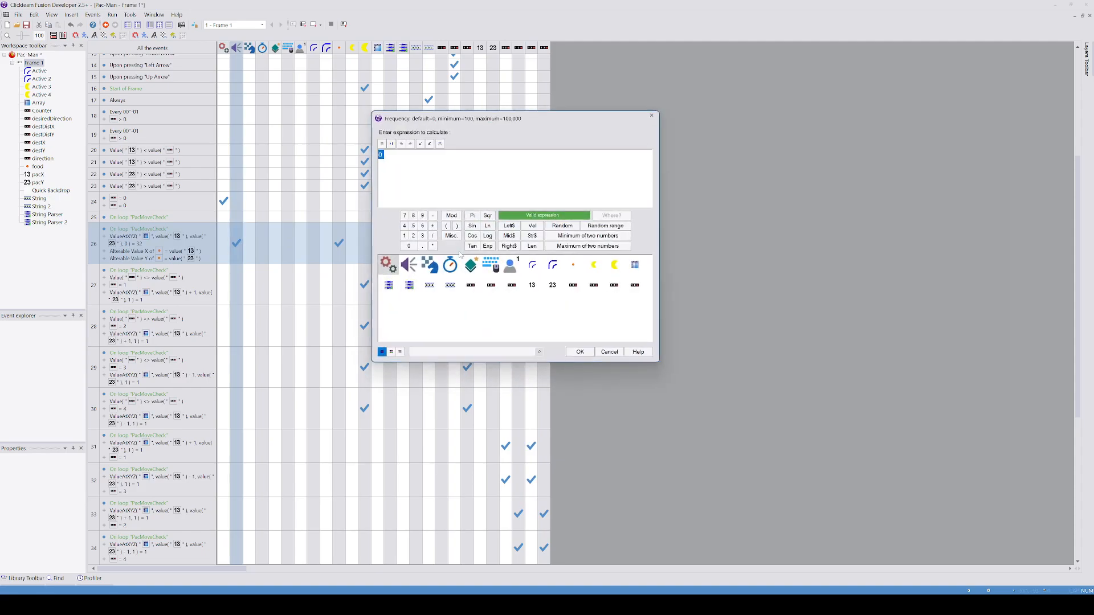
key(Return)
Step: Run the application again and steer Pac-Man through the lower maze to test the edited eating sound
click(113, 14)
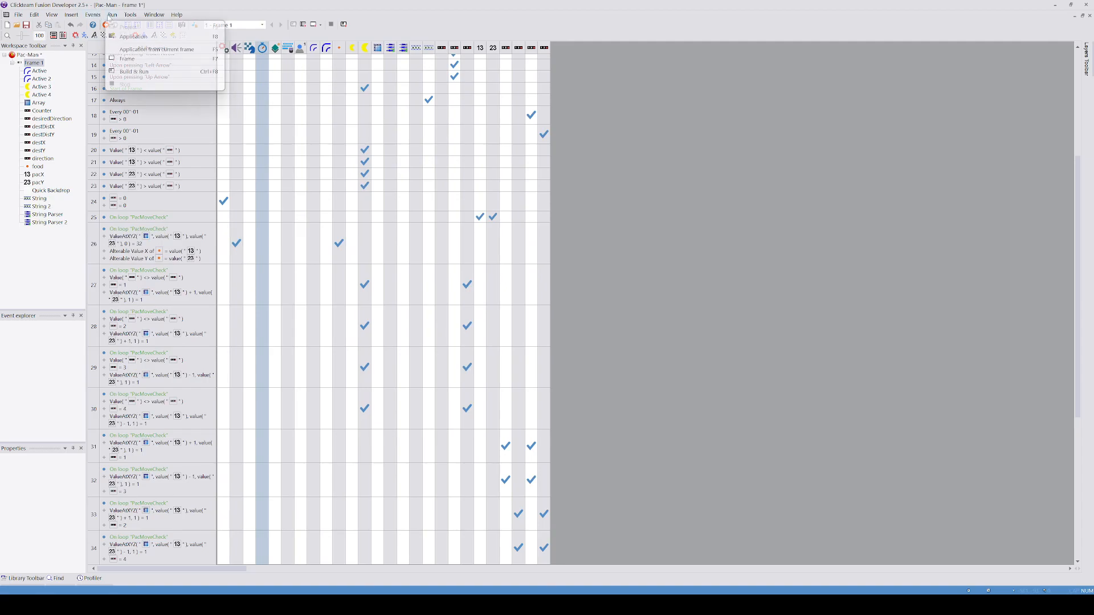
click(139, 34)
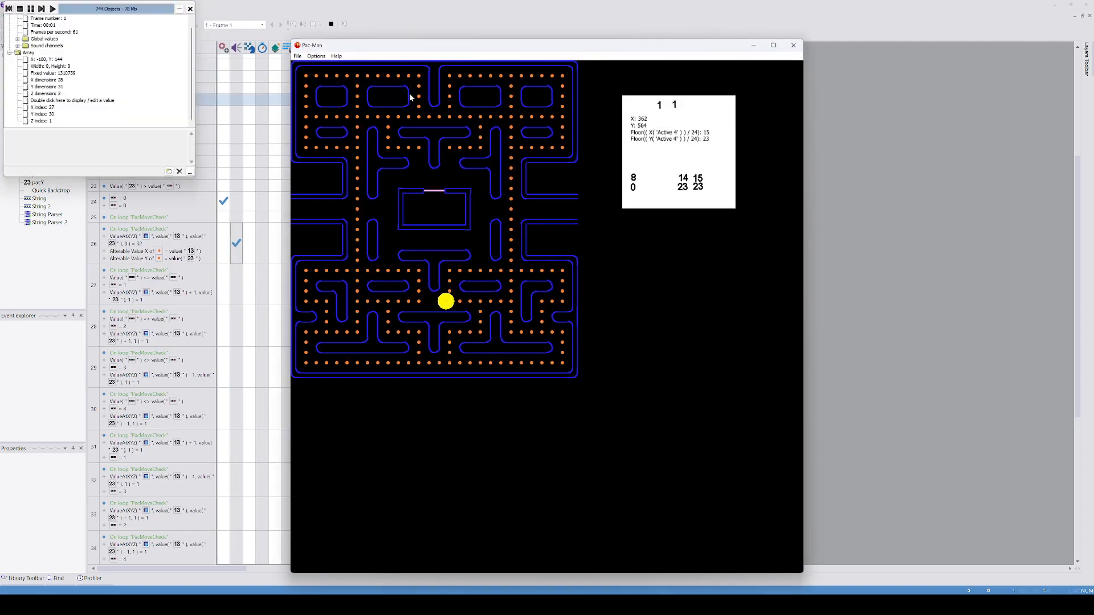
key(Down)
key(Right)
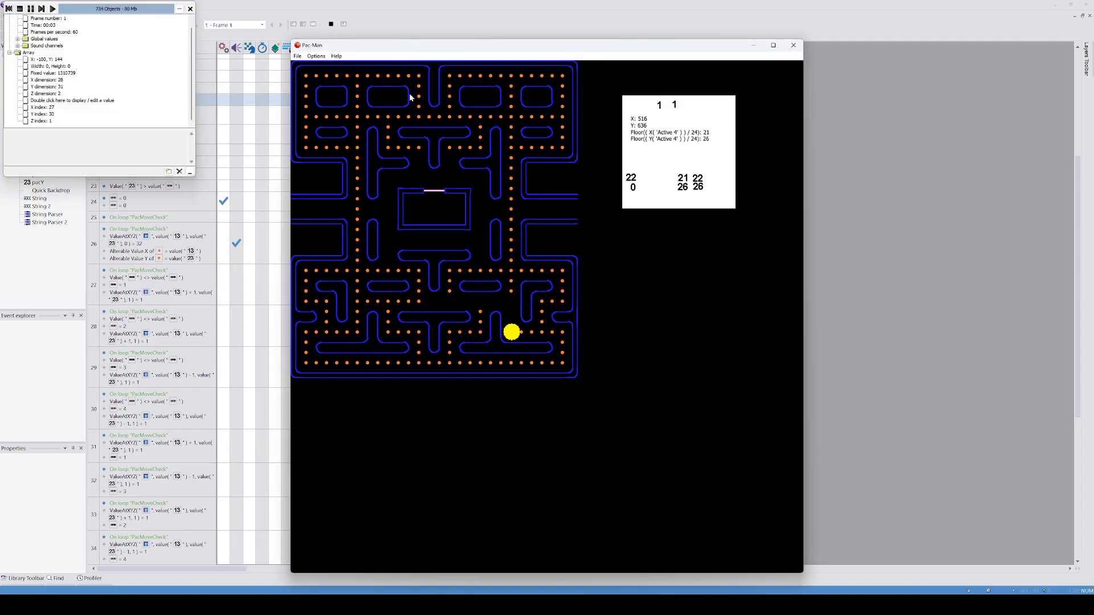
key(Left)
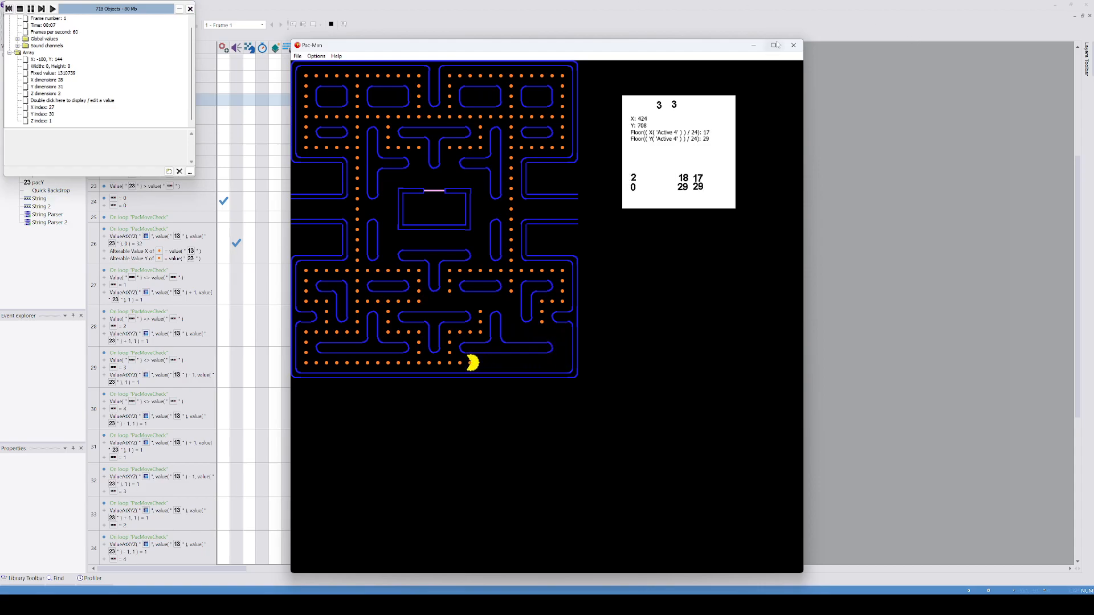
Step: Close the running game and delete the sound action from event 26
click(793, 45)
click(236, 245)
key(Delete)
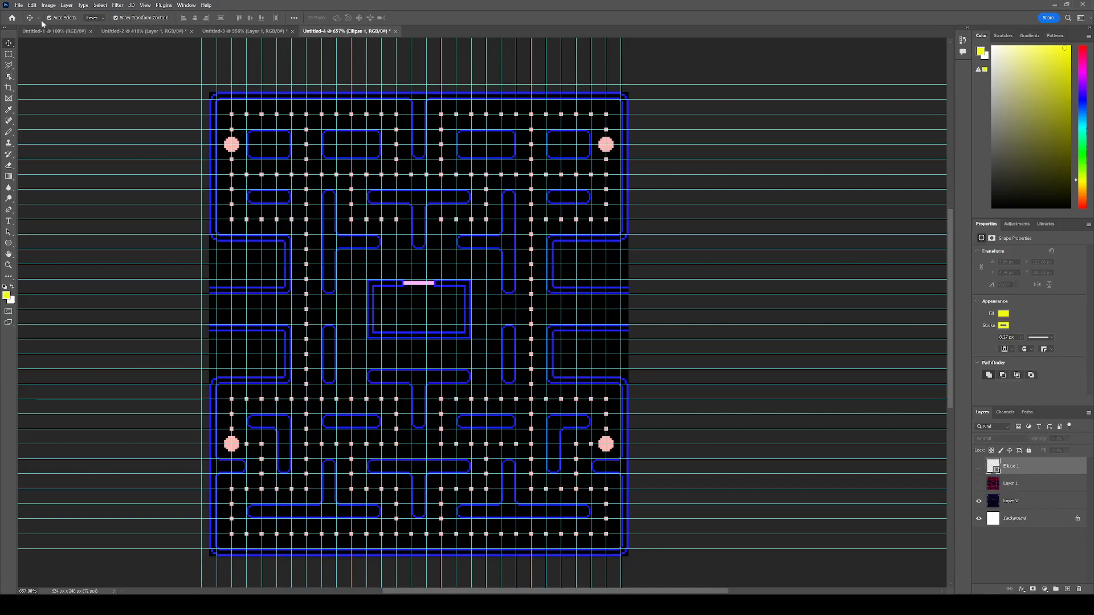
Step: Look through the open Photoshop documents for the Untitled-2 sheet containing the ghost sprites
click(46, 31)
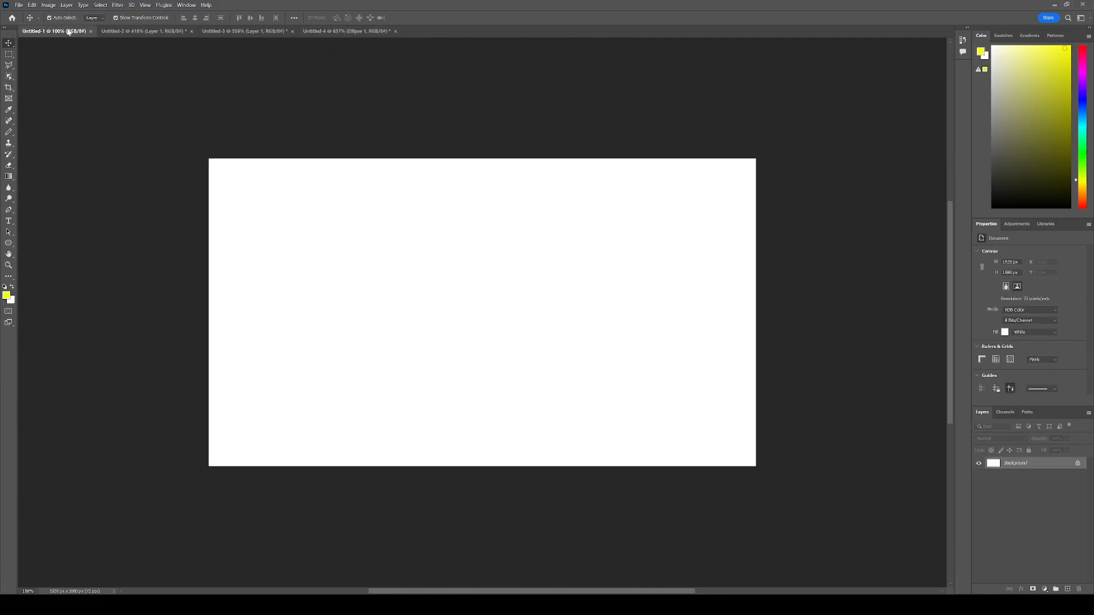
click(130, 31)
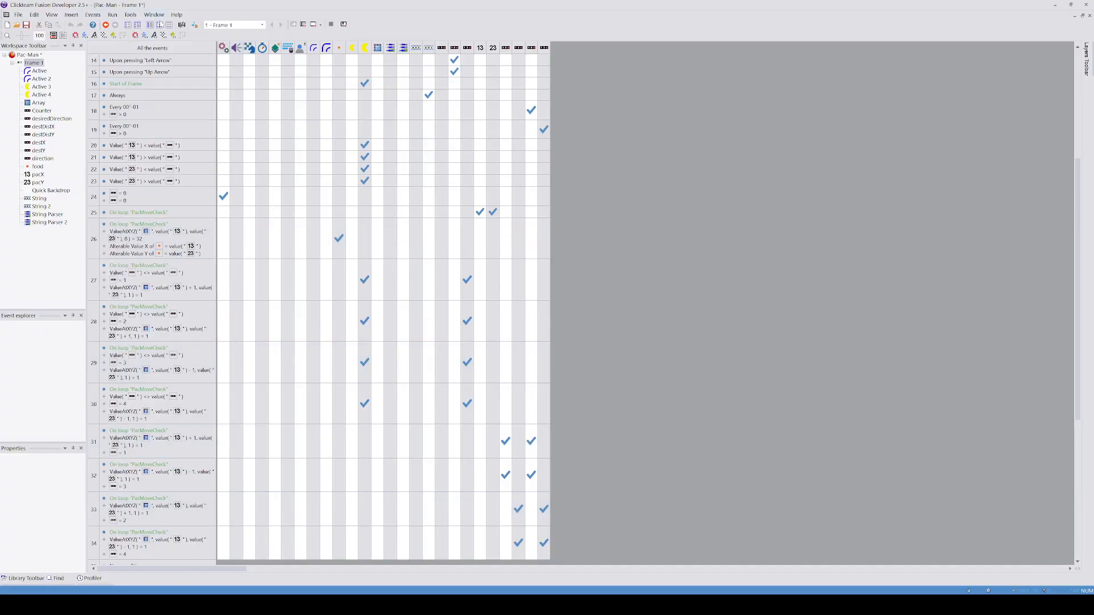
Step: In Clickteam Fusion's frame editor, check the size of the Pac-Man object Active 4
click(160, 25)
click(510, 276)
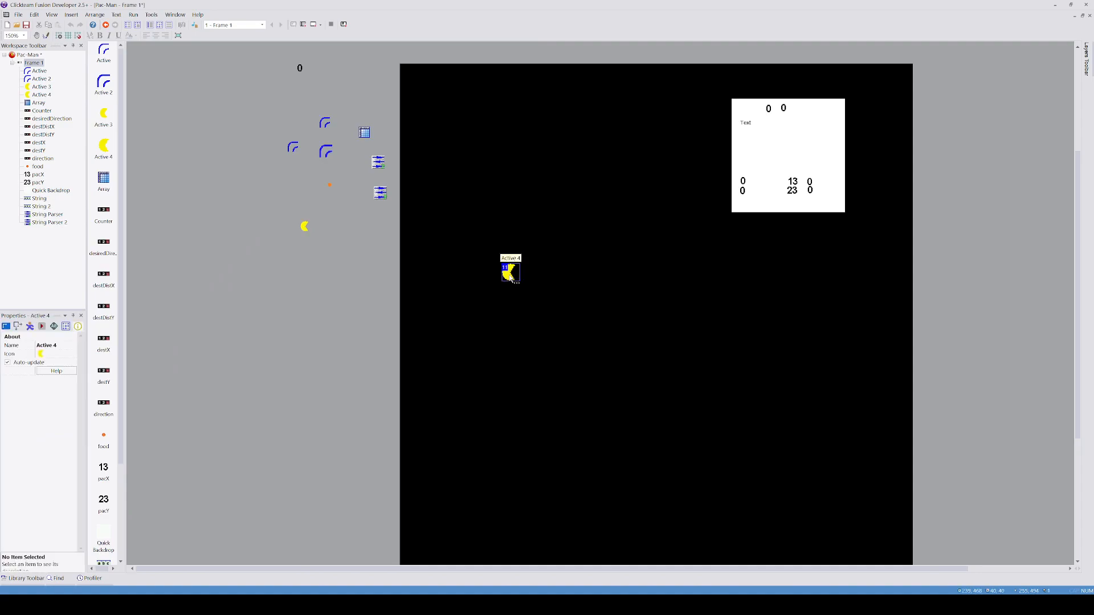
click(18, 326)
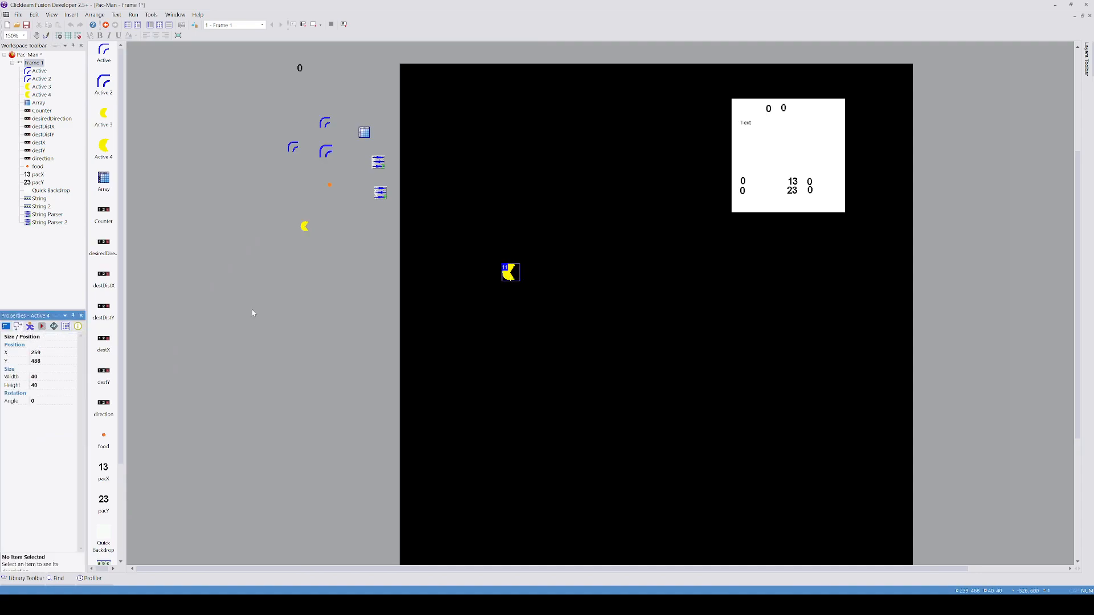
Step: Create a new Active object and place it outside the frame, just below the small Pac-Man object
double_click(332, 275)
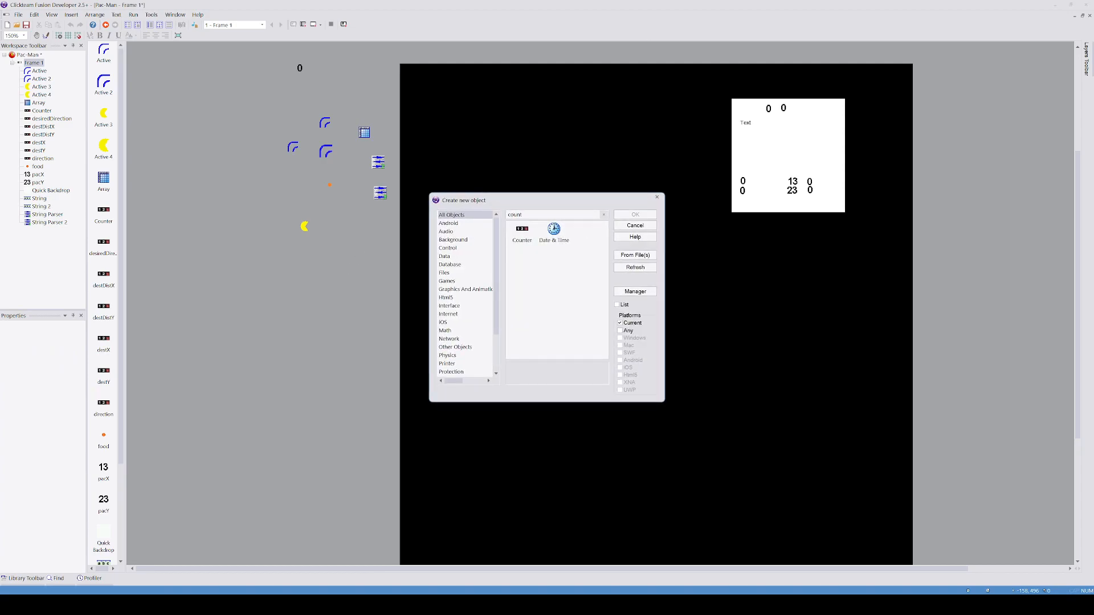
text(act)
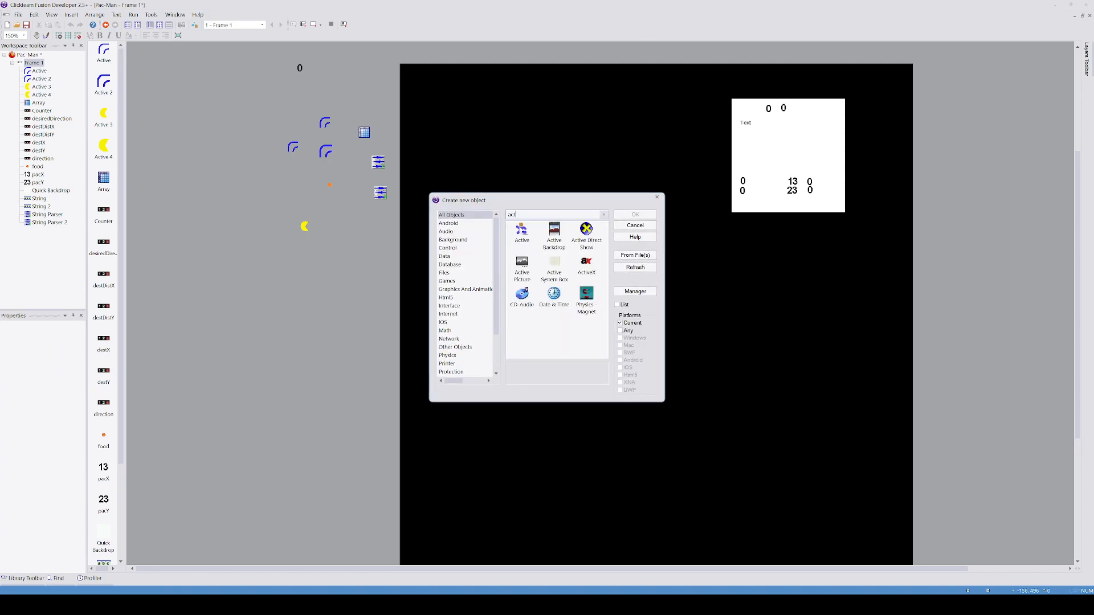
double_click(522, 231)
click(347, 263)
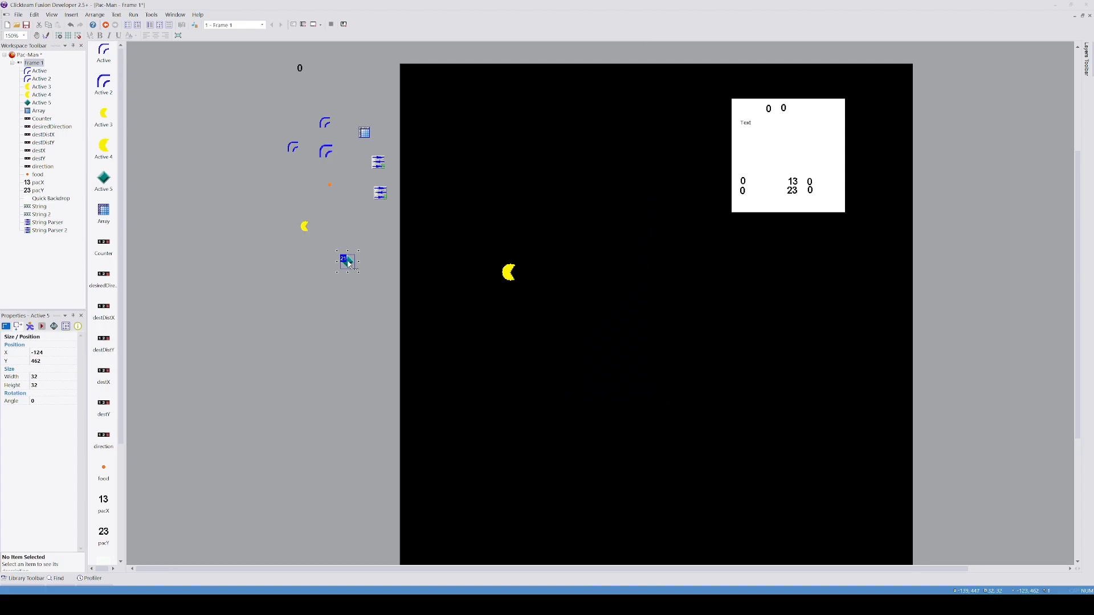
Step: Set the new Active 5 object's width and height to 40
double_click(348, 263)
click(651, 406)
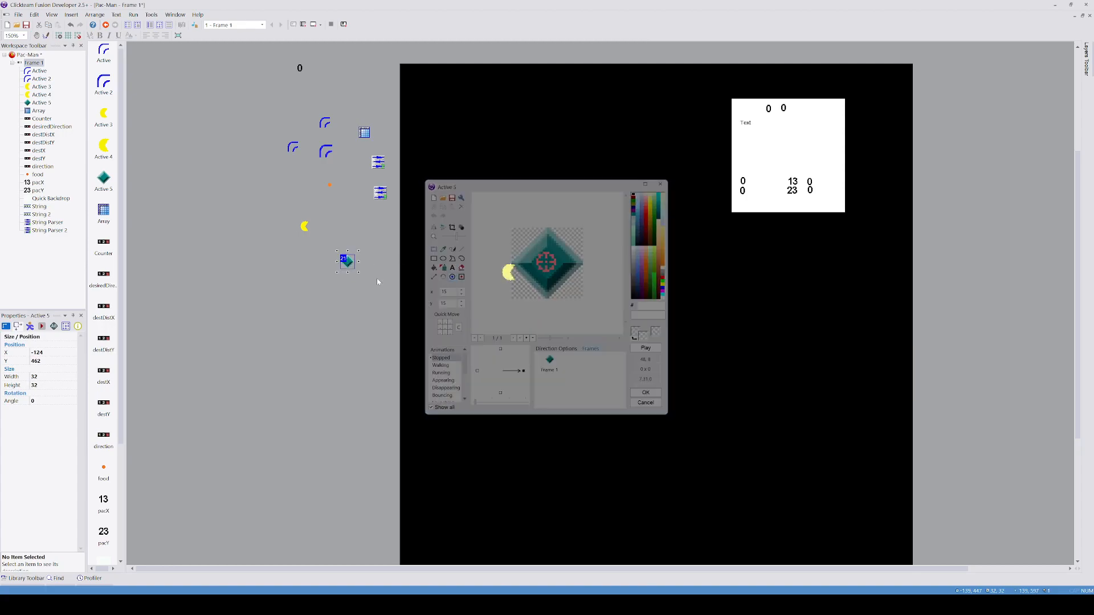
click(40, 377)
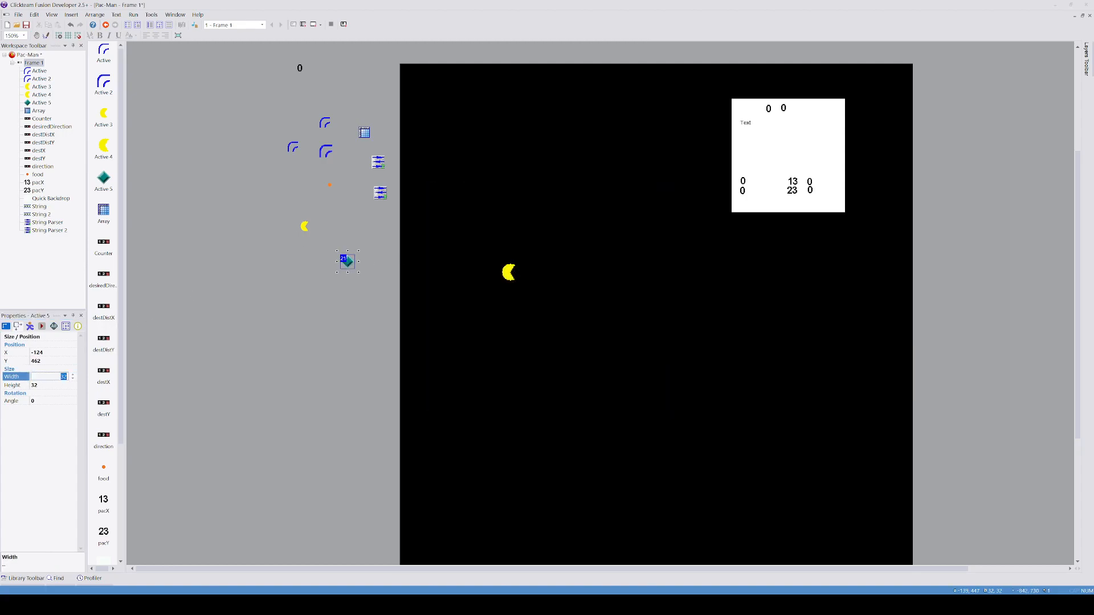
key(Return)
click(209, 341)
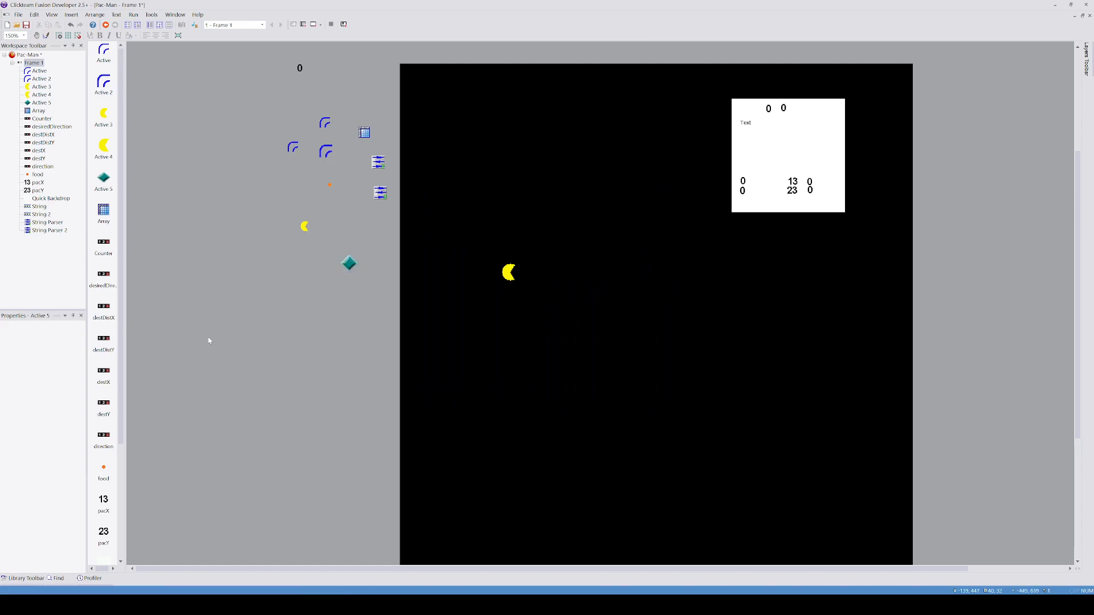
Step: Erase the default diamond from Active 5's image and draw a filled purple circle (RGB 179, 103, 183) across the whole canvas
double_click(353, 266)
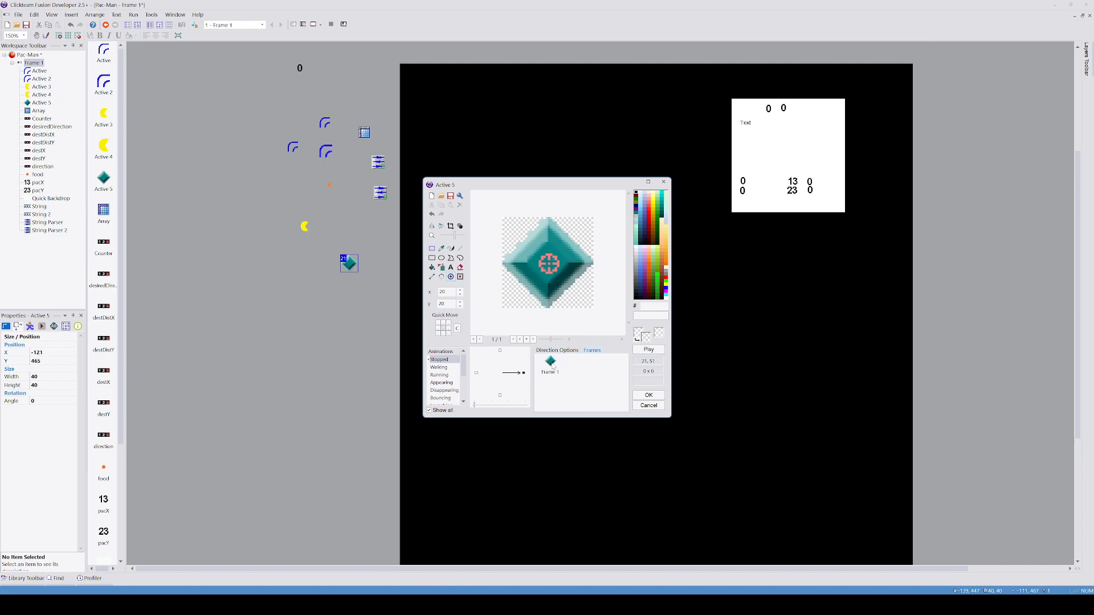
click(431, 248)
drag(500, 209, 620, 329)
key(Delete)
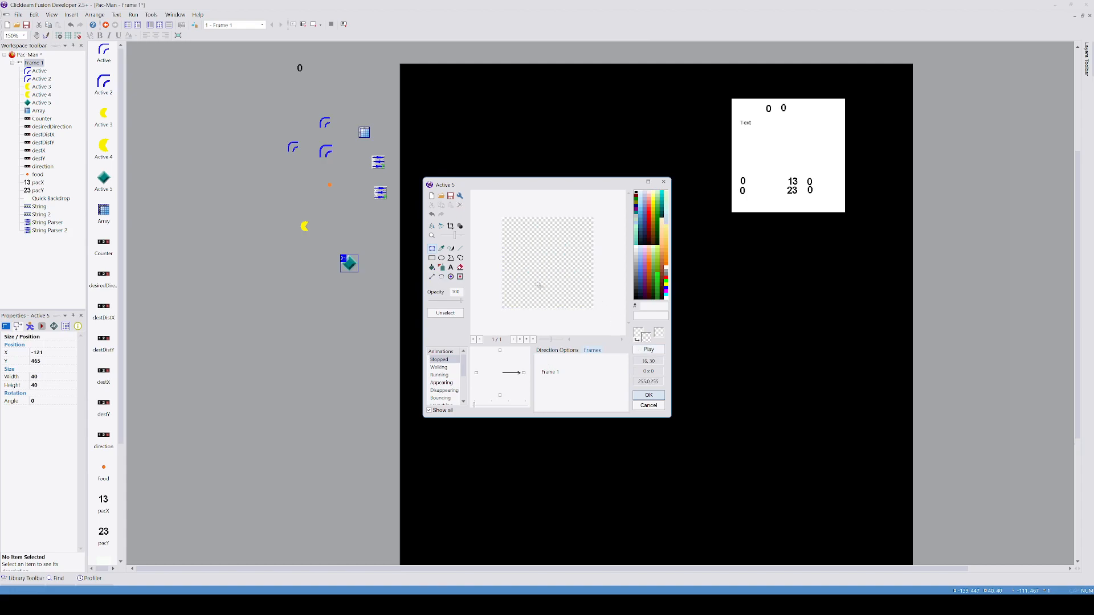
click(441, 259)
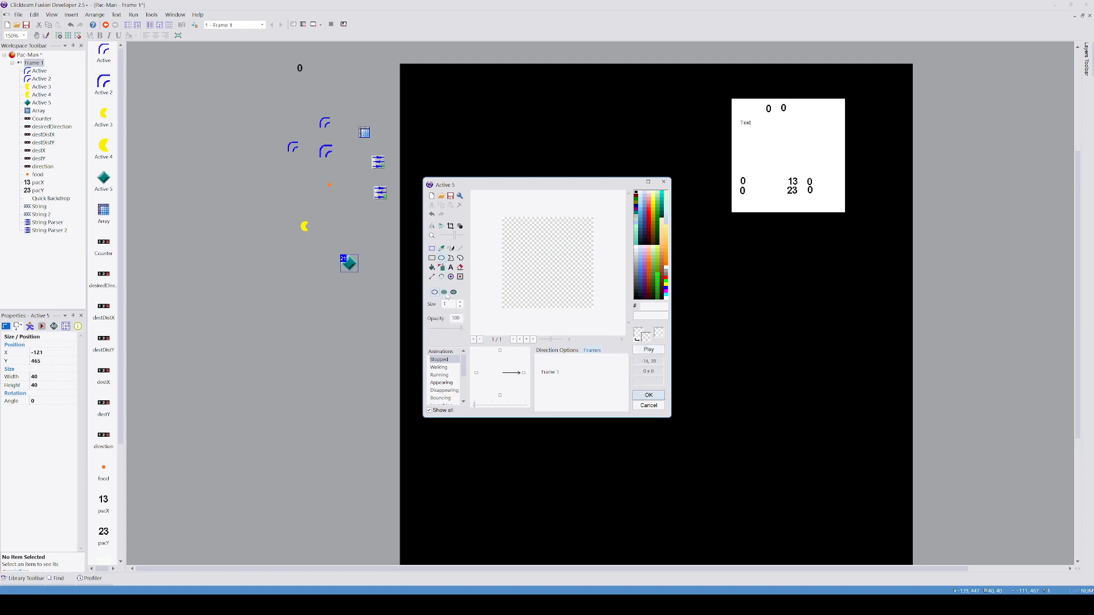
click(646, 269)
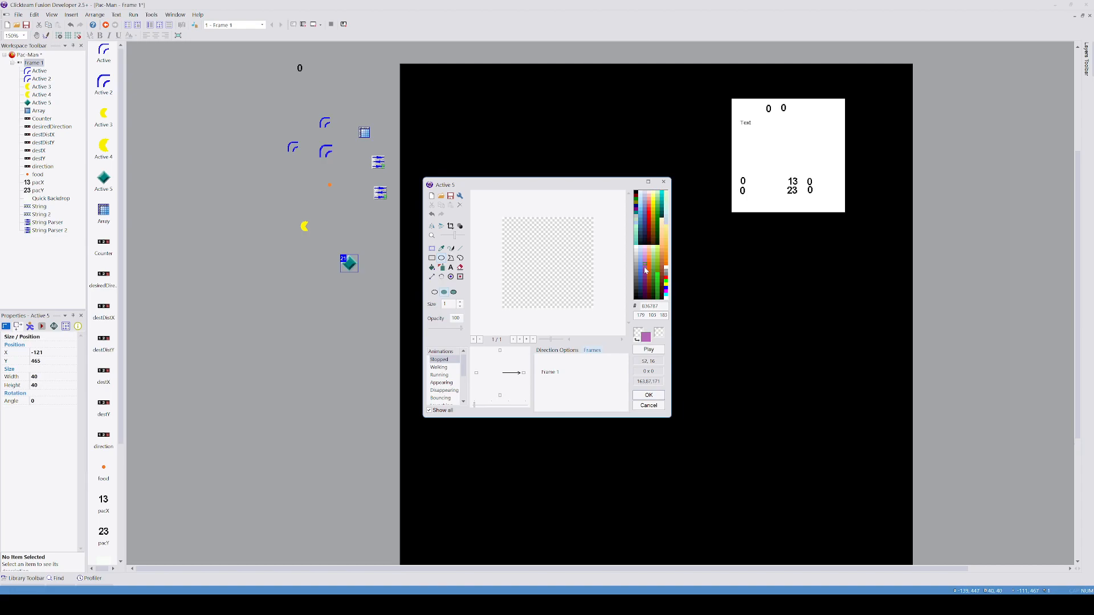
drag(500, 217, 594, 312)
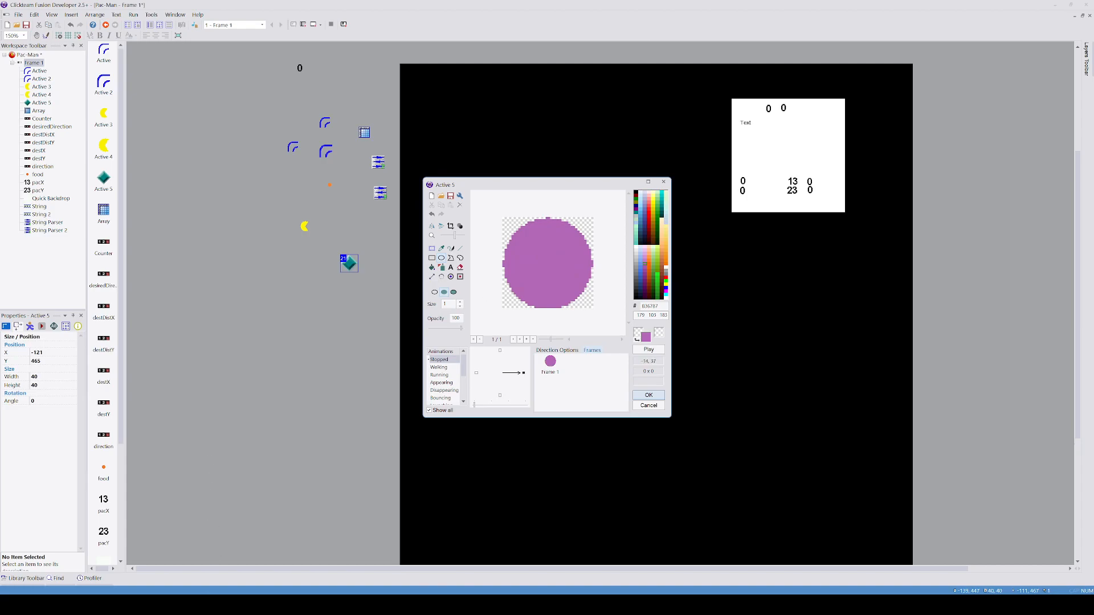
Step: Check the ghost shapes on the Photoshop sprite sheet and return to Clickteam Fusion
click(247, 605)
mouse_move(229, 605)
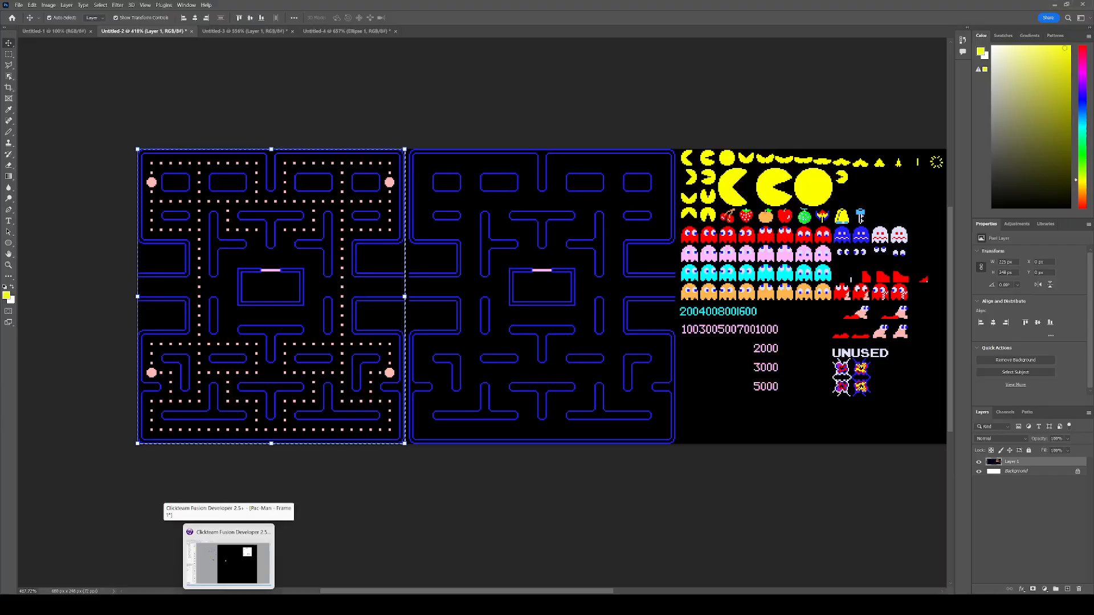
click(262, 581)
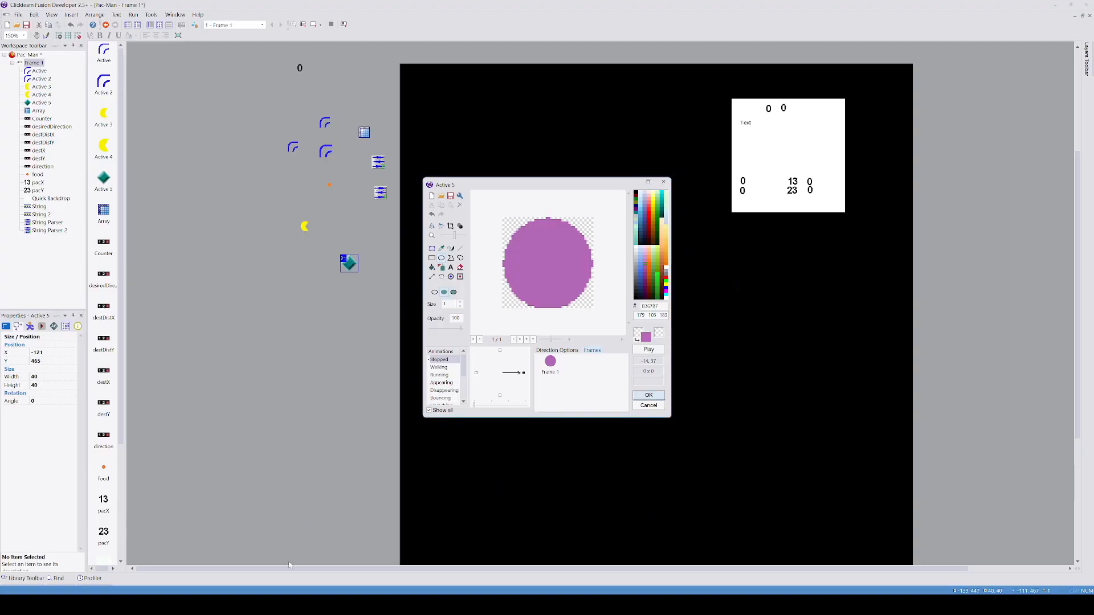
Step: Square off both lower corners of the purple circle with filled rectangles to form the ghost's body
click(433, 258)
drag(513, 297, 503, 302)
drag(547, 264, 492, 307)
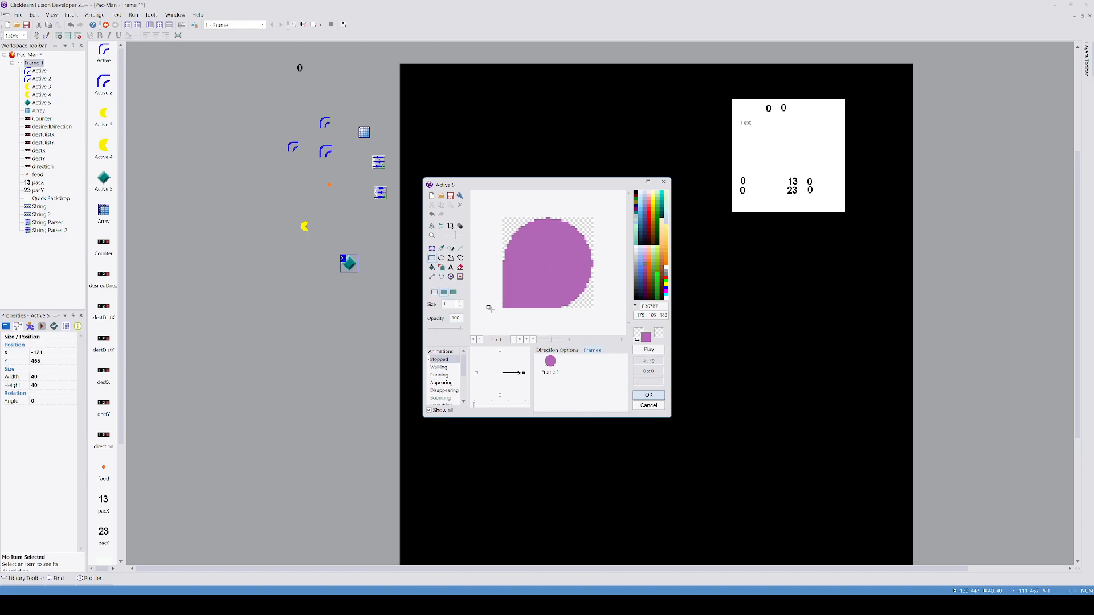
drag(566, 262, 605, 319)
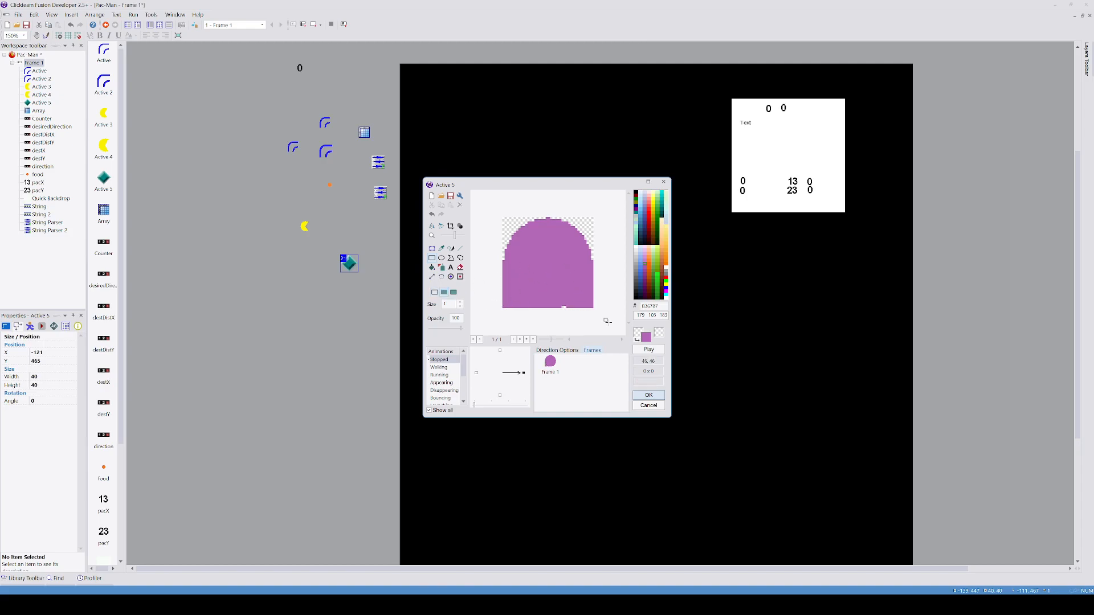
Step: Try to draw a transparent zigzag of narrow spikes along the ghost's lower edge
click(451, 249)
mouse_move(501, 307)
mouse_down()
mouse_move(536, 289)
mouse_move(541, 308)
mouse_move(556, 288)
mouse_move(563, 309)
mouse_move(570, 286)
mouse_move(577, 302)
mouse_move(592, 290)
mouse_up()
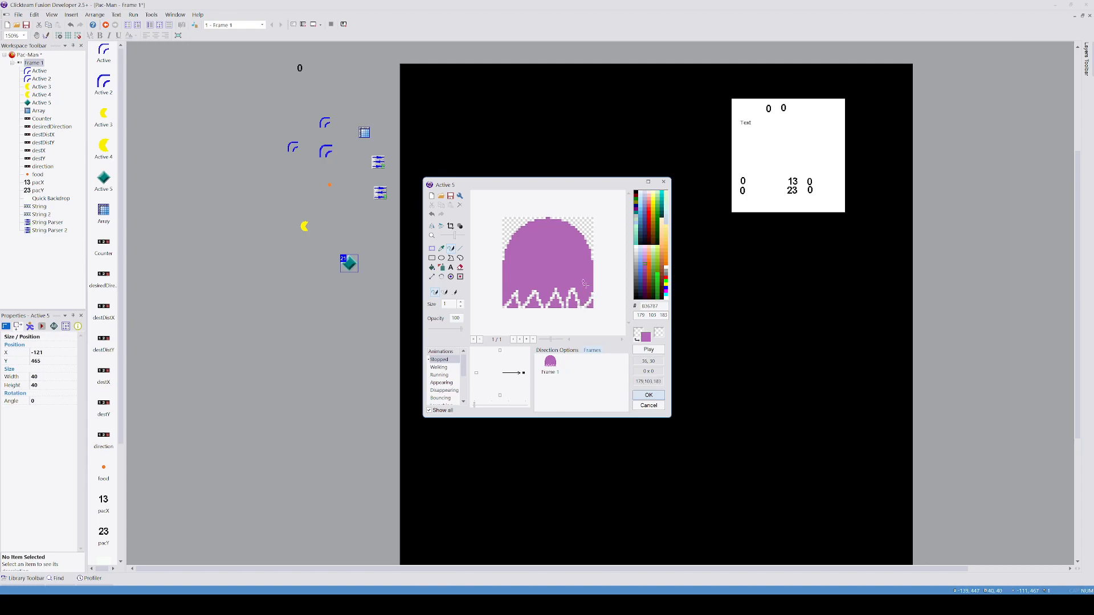
key(ctrl+z)
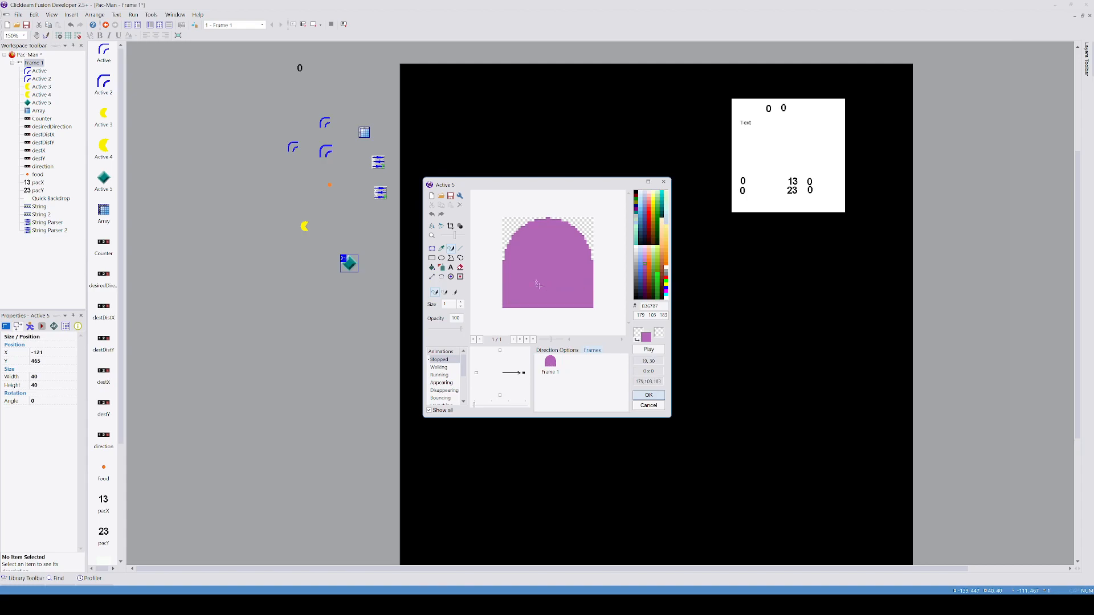
mouse_move(501, 286)
mouse_down()
mouse_move(521, 298)
mouse_move(527, 287)
mouse_up()
key(ctrl+z)
mouse_move(510, 303)
mouse_down()
mouse_move(523, 286)
mouse_move(533, 310)
mouse_move(540, 287)
mouse_move(549, 308)
mouse_move(557, 287)
mouse_move(569, 308)
mouse_move(579, 289)
mouse_move(586, 304)
mouse_move(594, 294)
mouse_up()
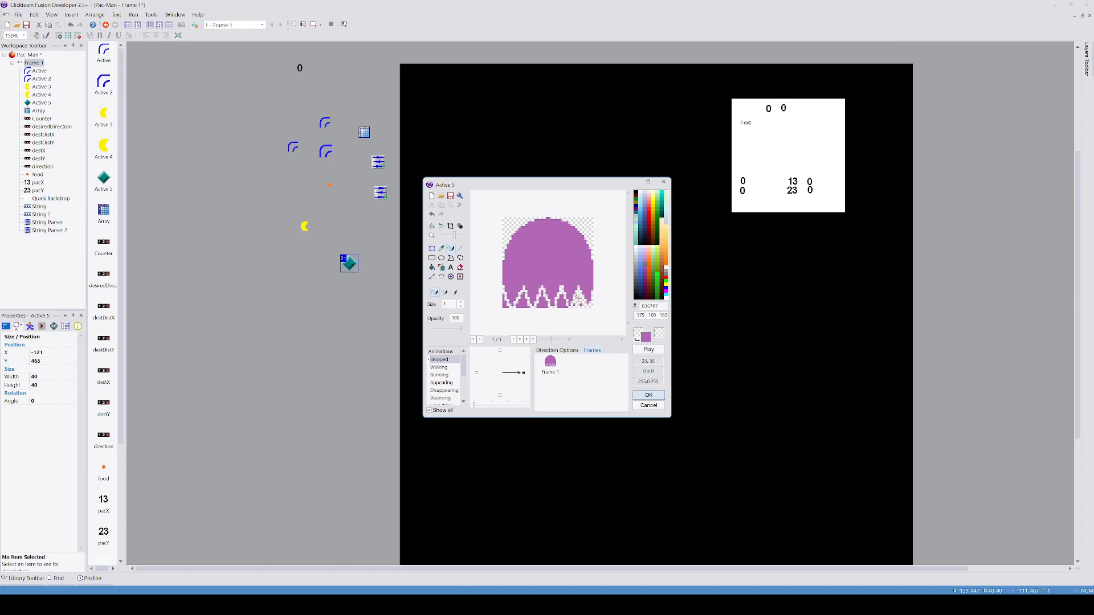
Step: Try to outline scallops in the transparent colour along the ghost's lower edge and fill the enclosed areas with transparency
click(664, 337)
click(431, 267)
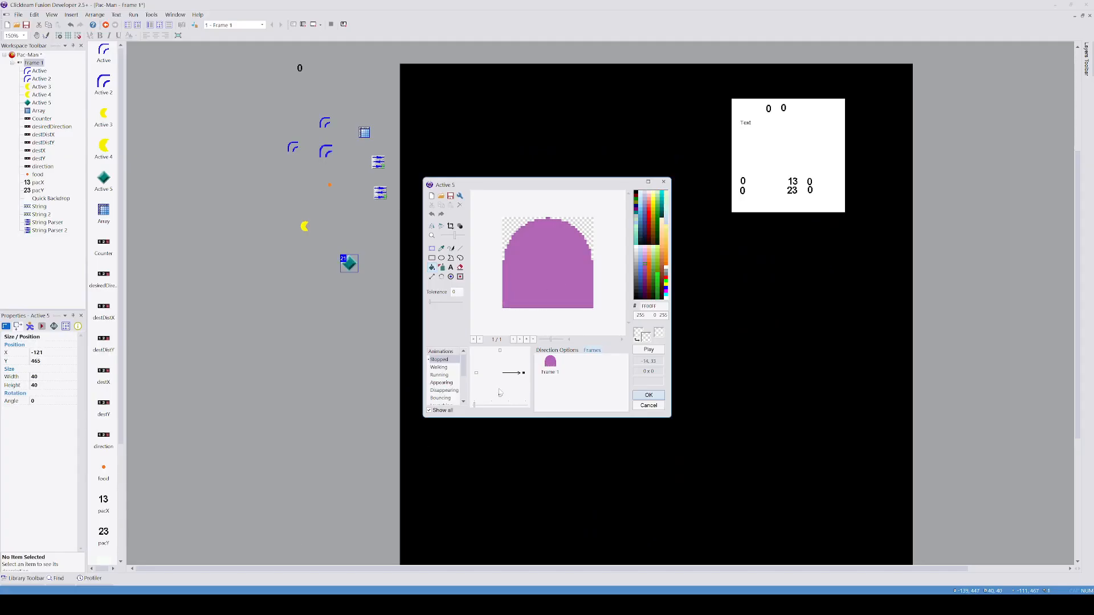
click(451, 249)
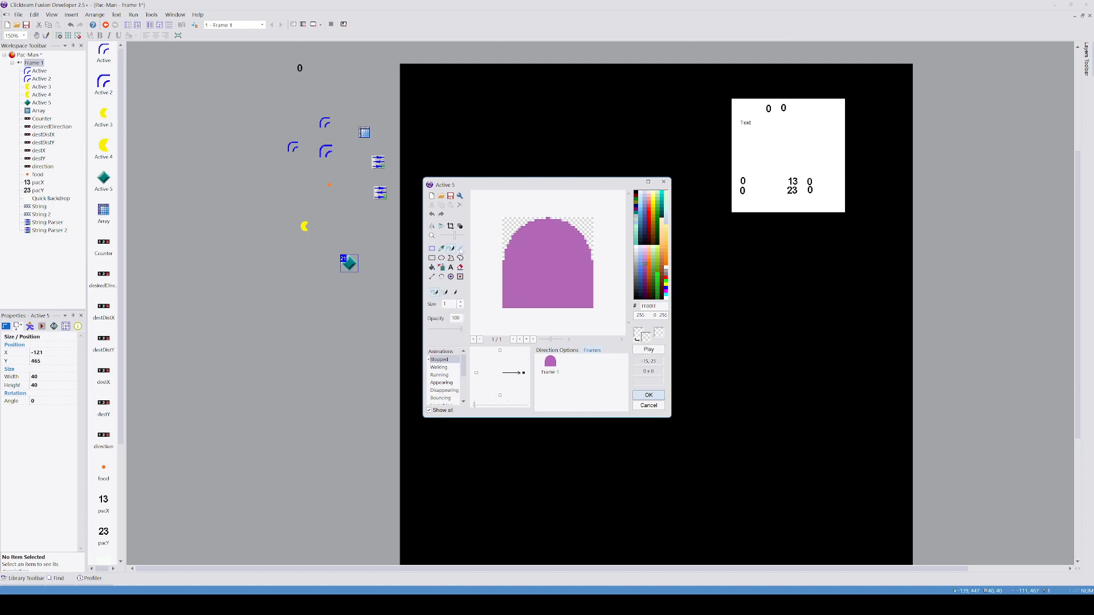
mouse_move(500, 307)
mouse_down()
mouse_move(519, 282)
mouse_move(536, 307)
mouse_move(544, 284)
mouse_move(551, 308)
mouse_move(569, 281)
mouse_move(595, 309)
mouse_up()
click(432, 267)
click(517, 302)
click(547, 302)
click(580, 305)
click(580, 305)
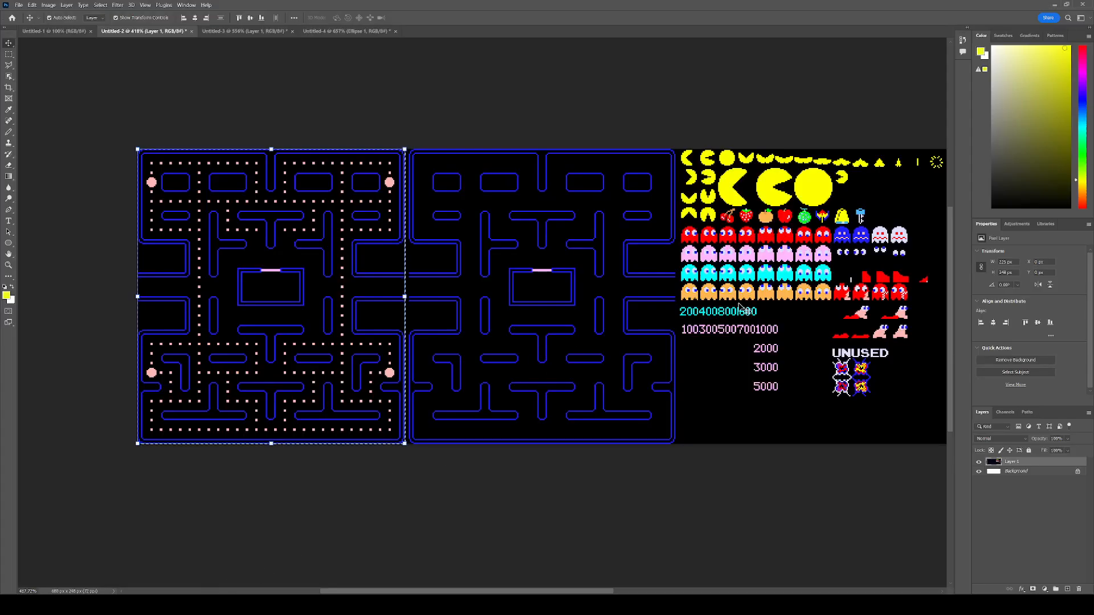
Step: Zoom in on the ghost sprites in Photoshop to examine their lower edges, and return to Clickteam Fusion
alt+scroll(744, 251, up, 8)
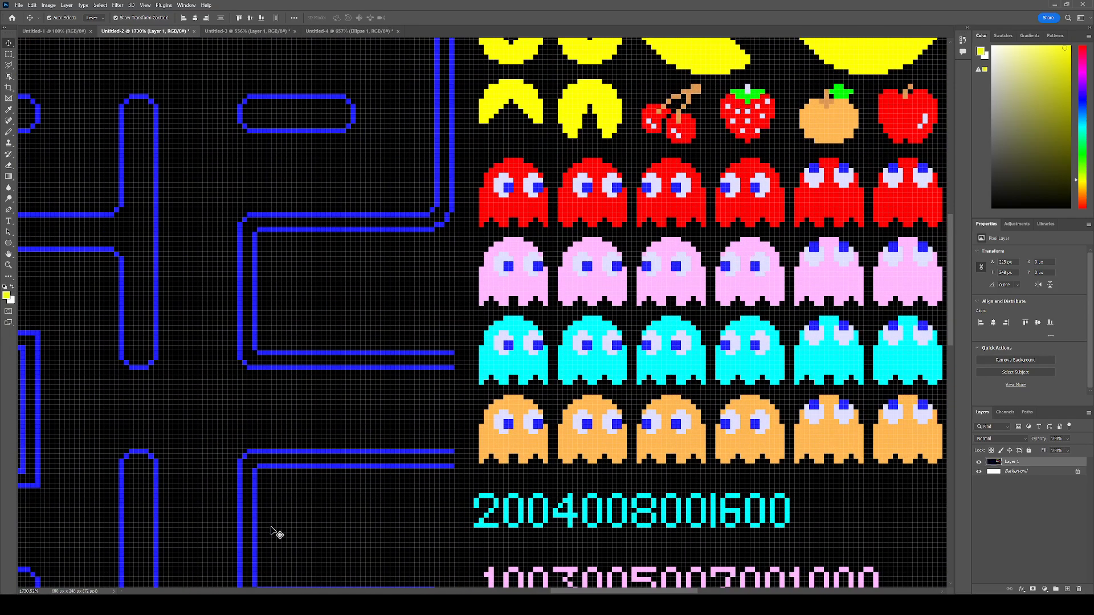
click(228, 605)
Step: Undo the last edits made to the ghost's lower edge
key(ctrl+z)
key(ctrl+z)
key(ctrl+z)
key(ctrl+z)
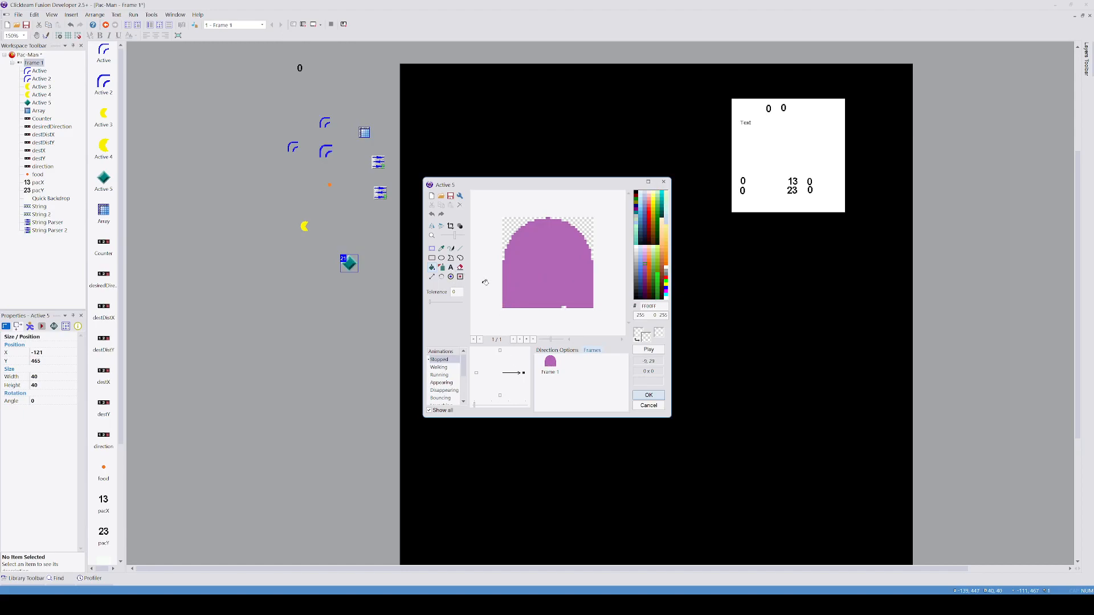
Step: Draw a transparent wavy line with three peaks along the ghost's lower edge and fill the areas beneath it with transparency
click(450, 249)
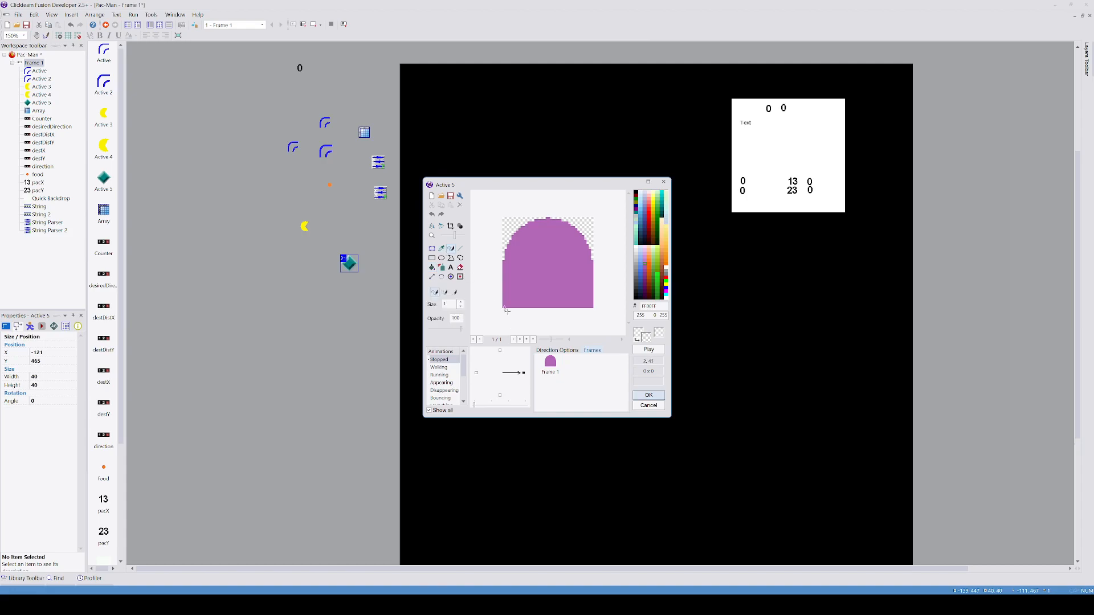
mouse_move(495, 309)
mouse_down()
mouse_move(517, 292)
mouse_move(534, 305)
mouse_move(550, 291)
mouse_move(592, 305)
mouse_up()
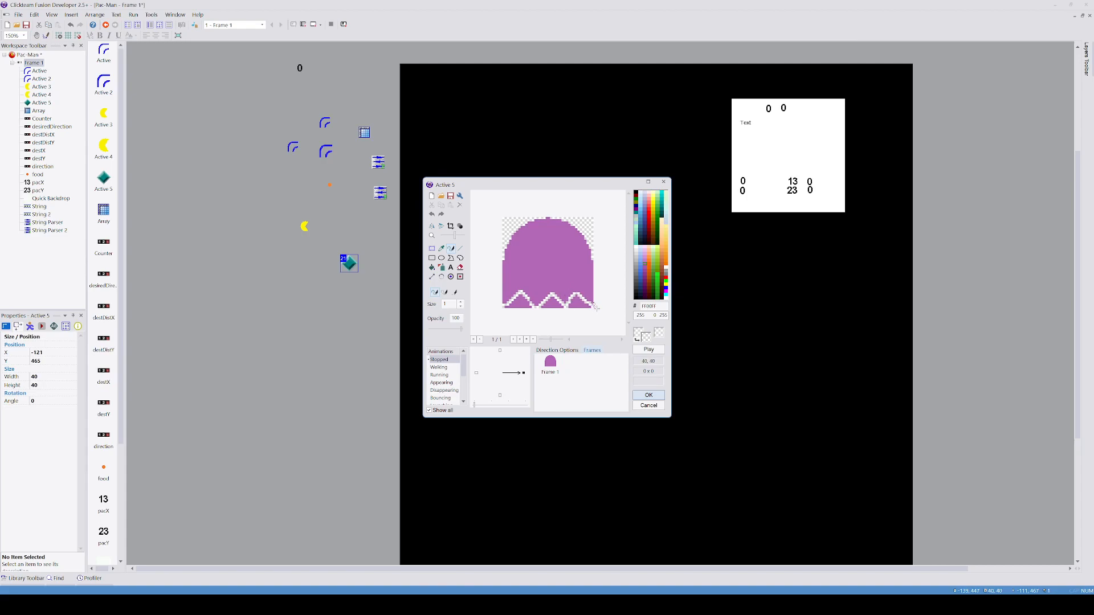
click(432, 267)
click(517, 302)
click(564, 306)
click(580, 306)
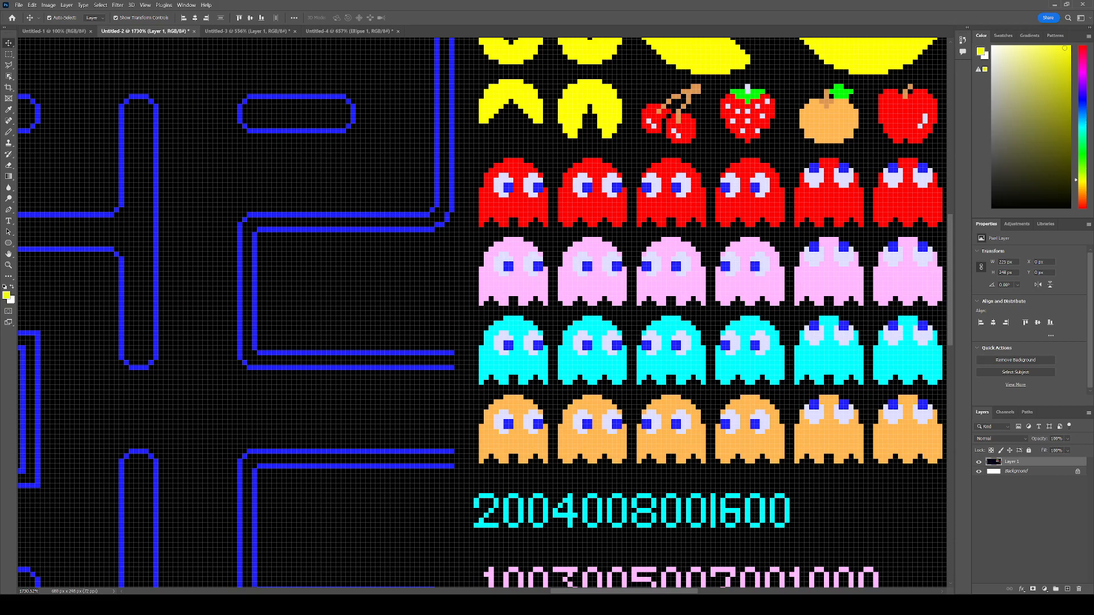
Step: Return to Clickteam Fusion and draw two filled white oval eyes on the ghost, shifted toward its right side
mouse_move(228, 605)
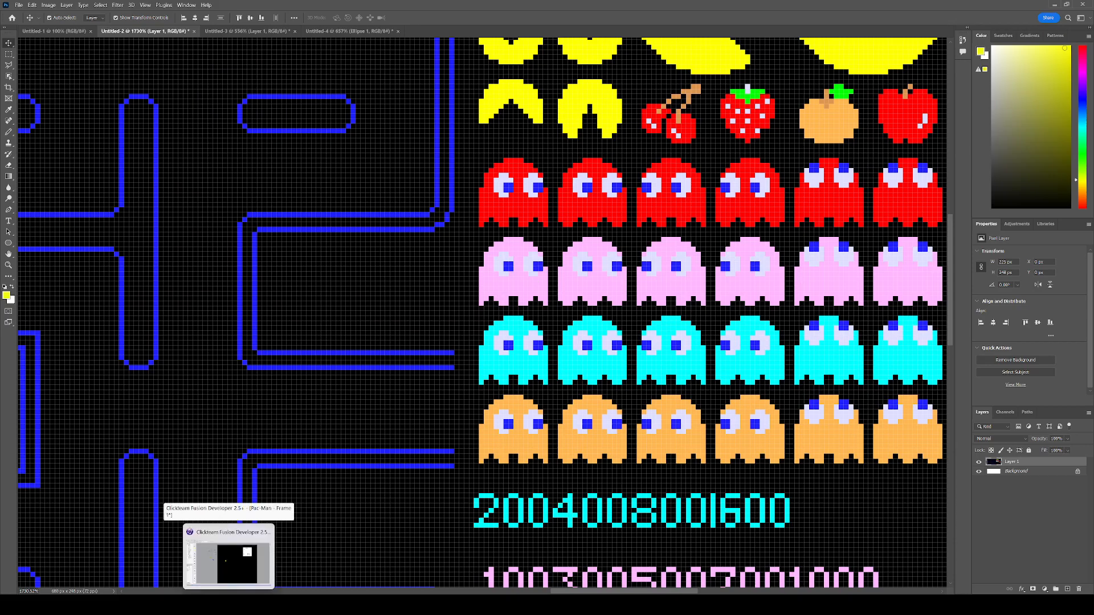
click(229, 561)
click(442, 259)
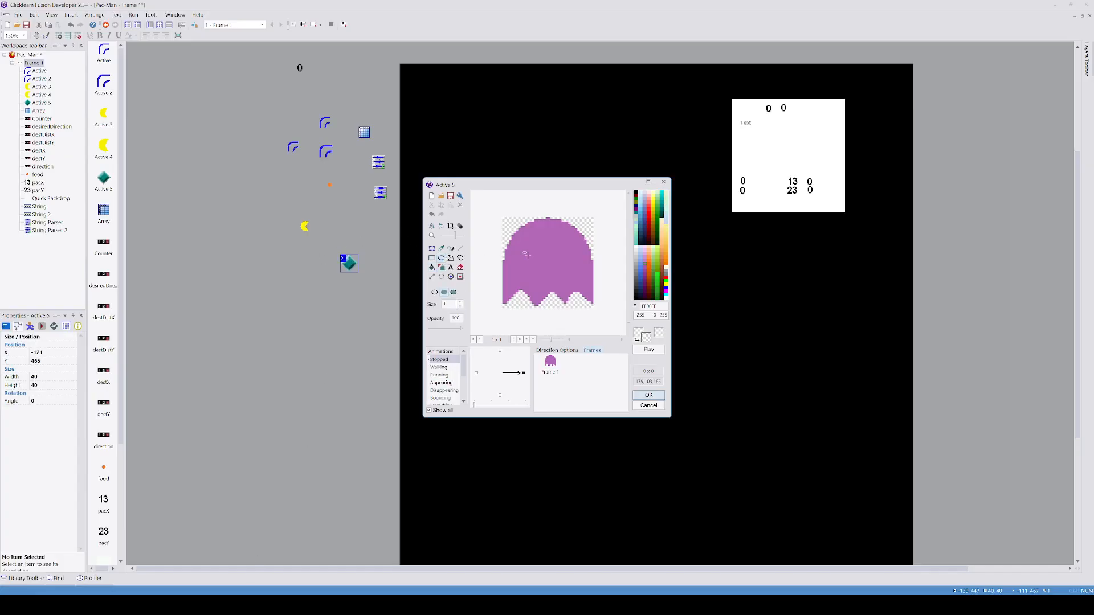
click(665, 298)
drag(536, 234, 558, 270)
drag(568, 232, 590, 269)
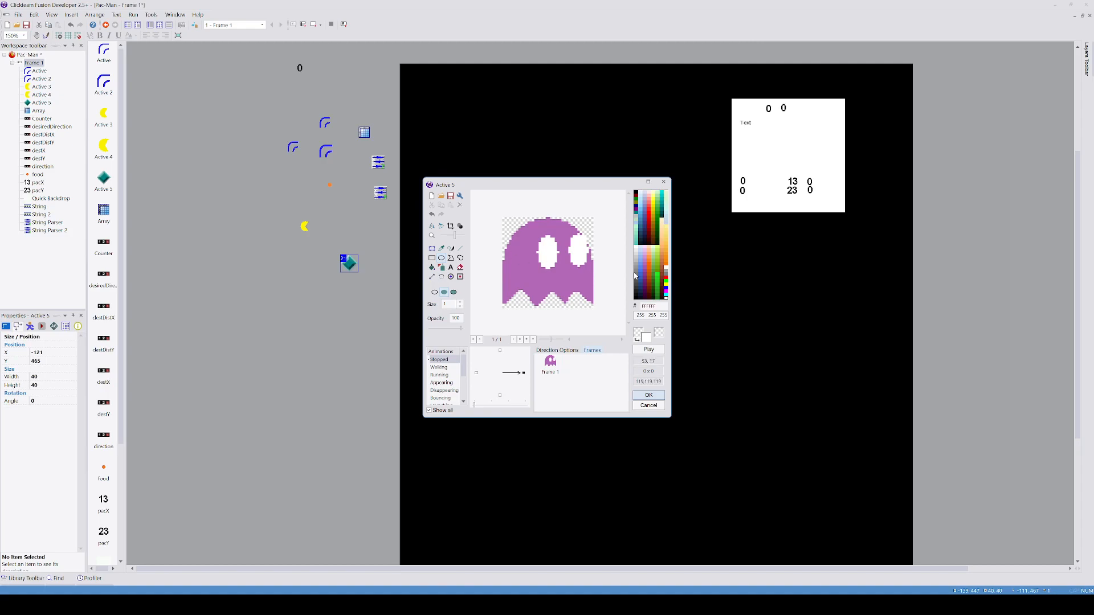
Step: Draw a filled dark blue pupil (RGB 27, 55, 103) in the lower part of each white eye
click(639, 288)
mouse_move(546, 255)
mouse_down()
mouse_move(556, 268)
mouse_move(584, 266)
mouse_up()
key(ctrl+z)
drag(576, 254, 587, 266)
Step: Check the hot spot position of Frame 1 in the ghost's image
click(555, 367)
click(450, 277)
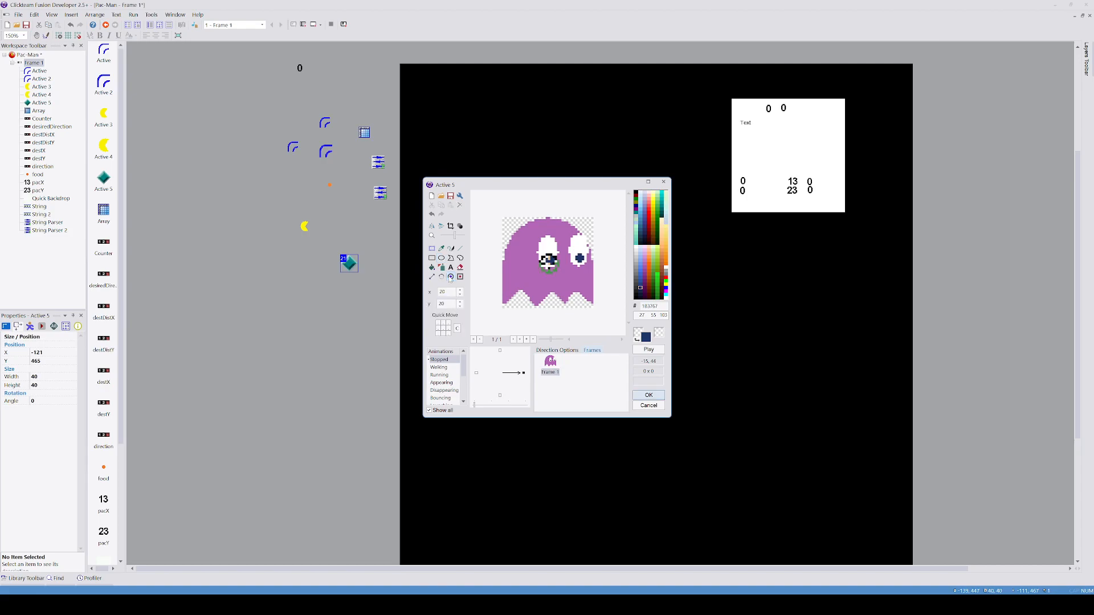
Step: Copy the ghost's right-facing Stopped frame into the left direction, flip it horizontally and apply the animation changes
click(432, 249)
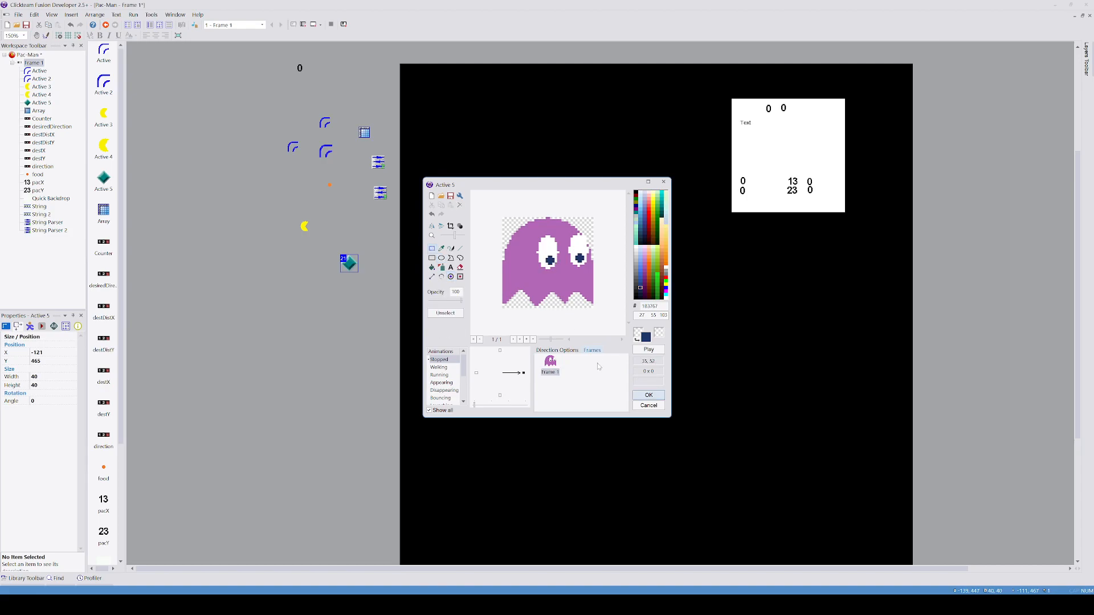
click(548, 366)
click(475, 374)
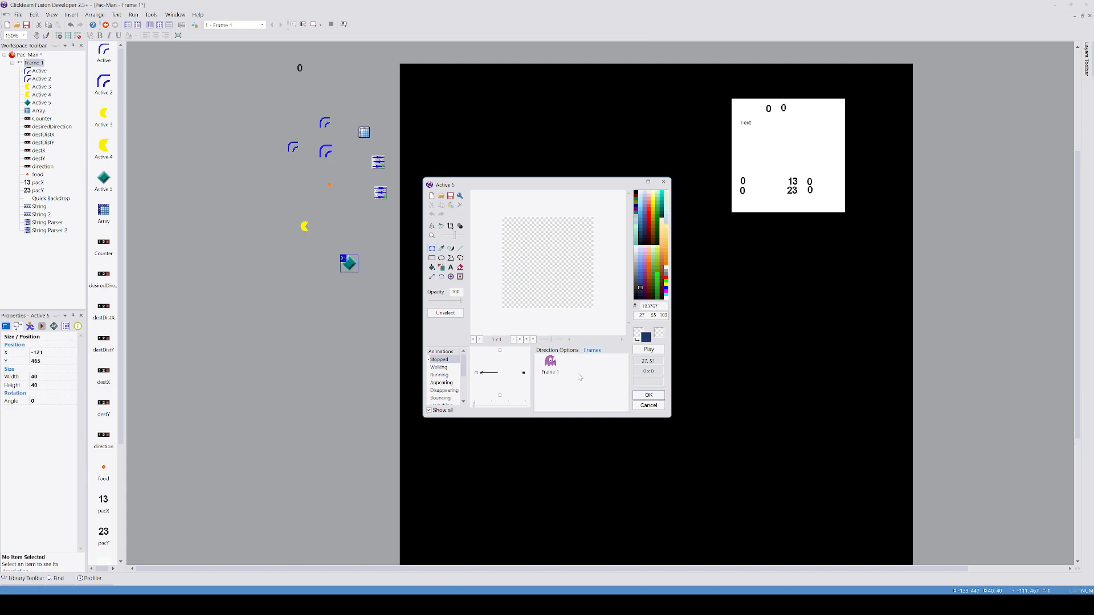
key(ctrl+v)
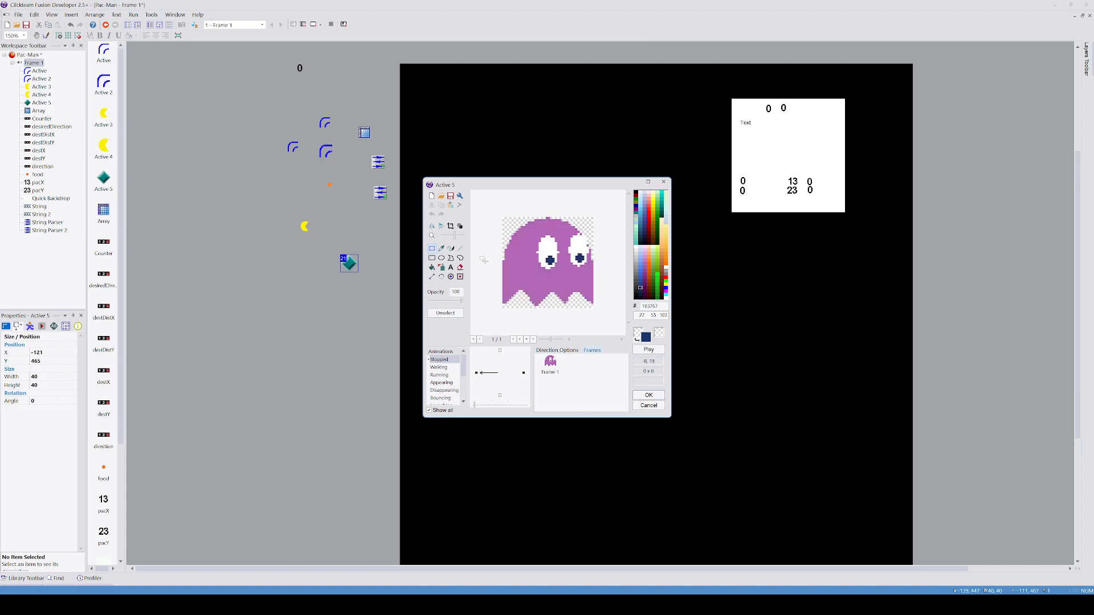
click(433, 227)
click(647, 396)
click(349, 294)
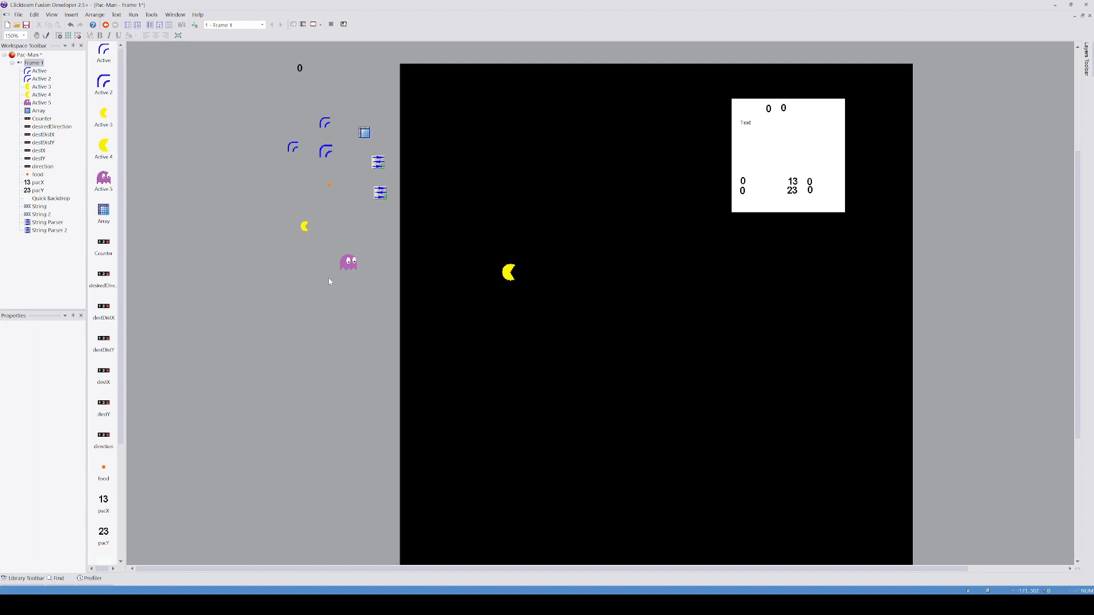
Step: Reopen the ghost's animation and examine its Stopped, Walking and Running sequences
click(348, 265)
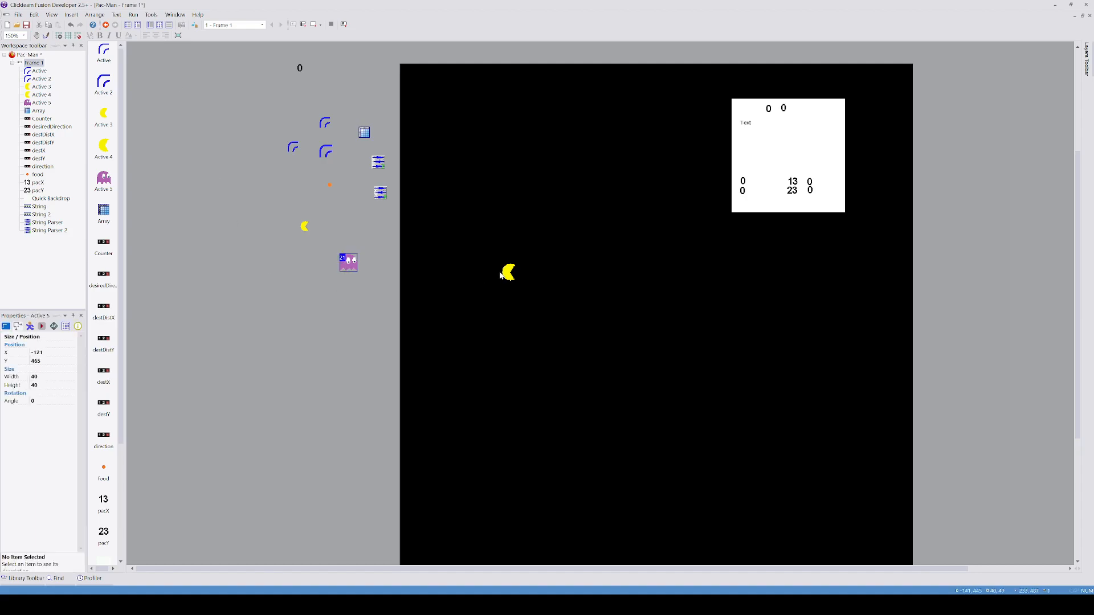
double_click(349, 266)
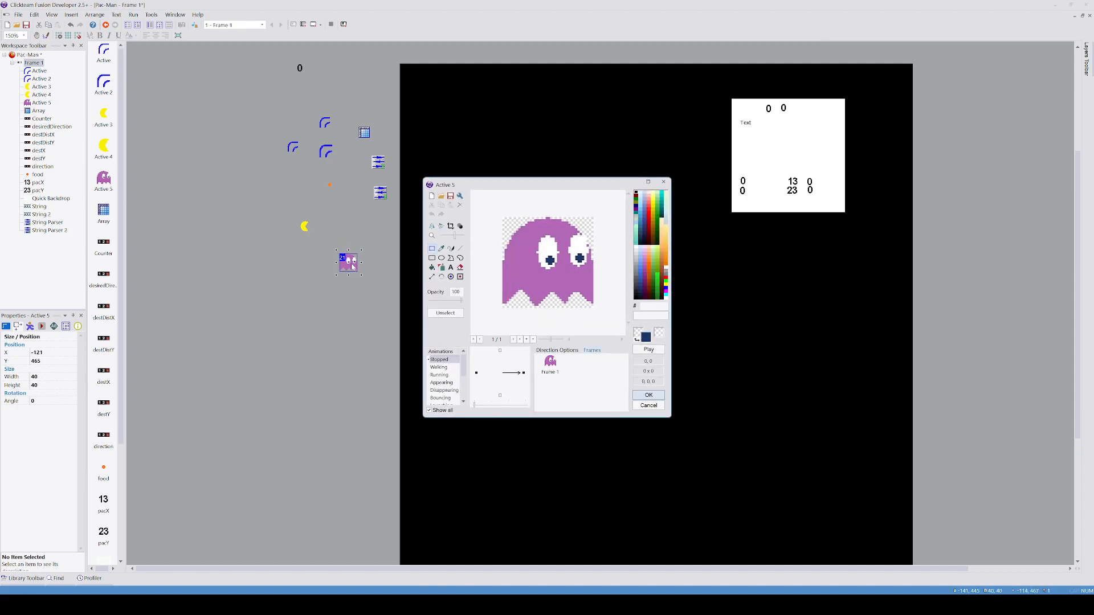
click(439, 375)
click(439, 359)
click(440, 375)
click(442, 360)
click(436, 368)
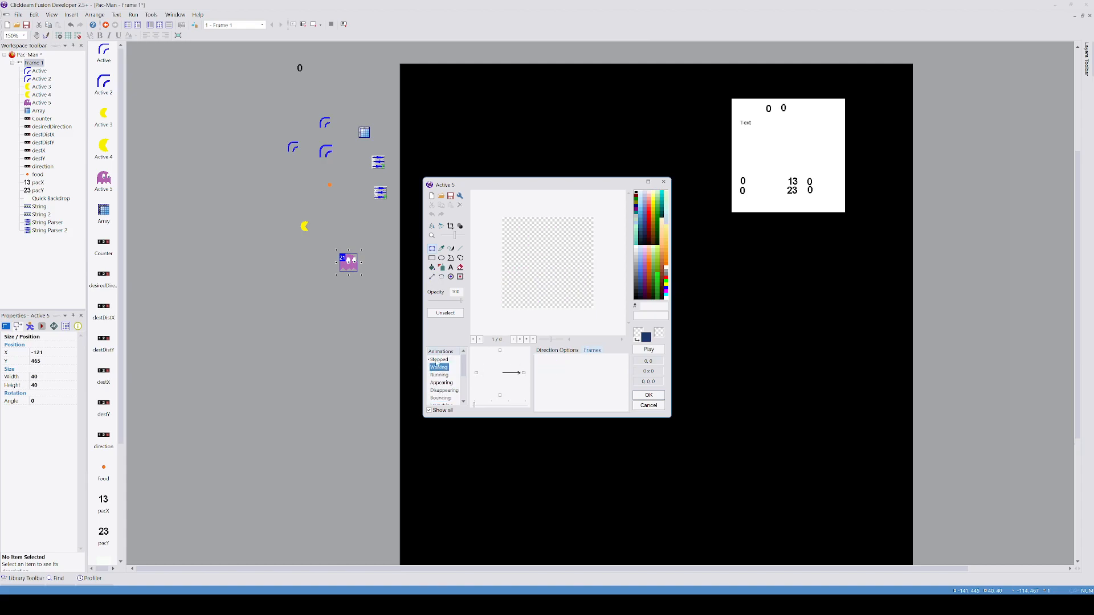
click(439, 359)
click(663, 181)
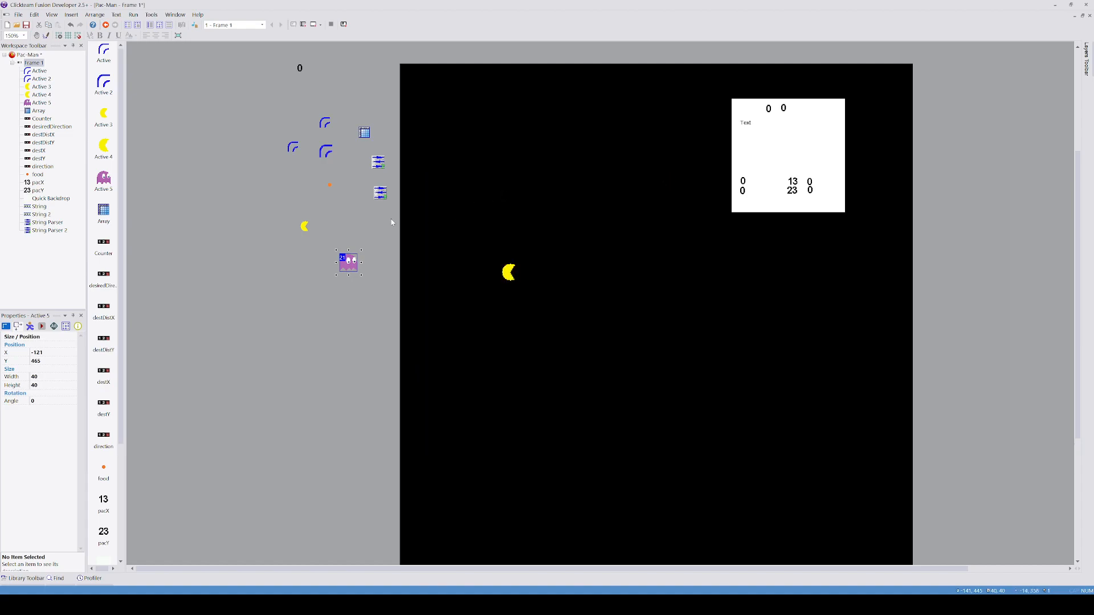
click(376, 226)
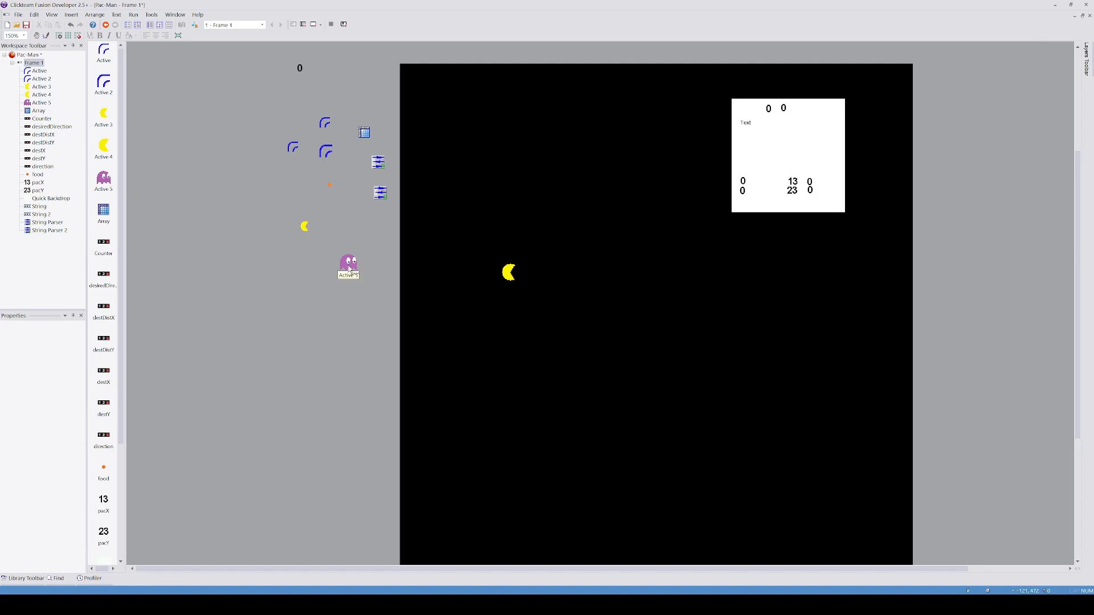
Step: Open the frame's event editor and test-run the game to examine the maze around the ghost house
click(160, 25)
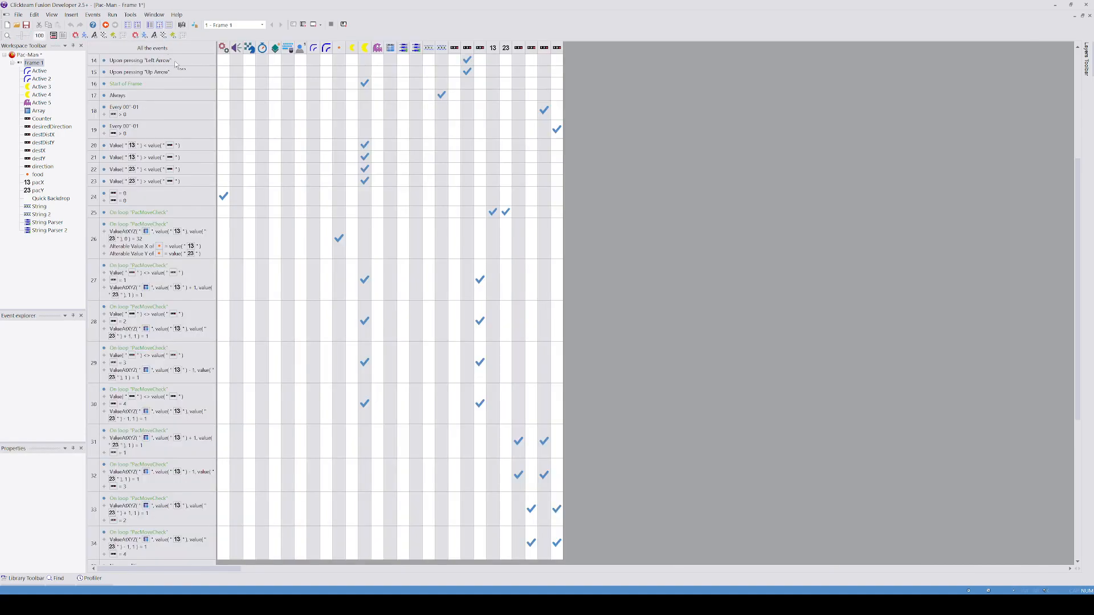
click(112, 16)
click(114, 36)
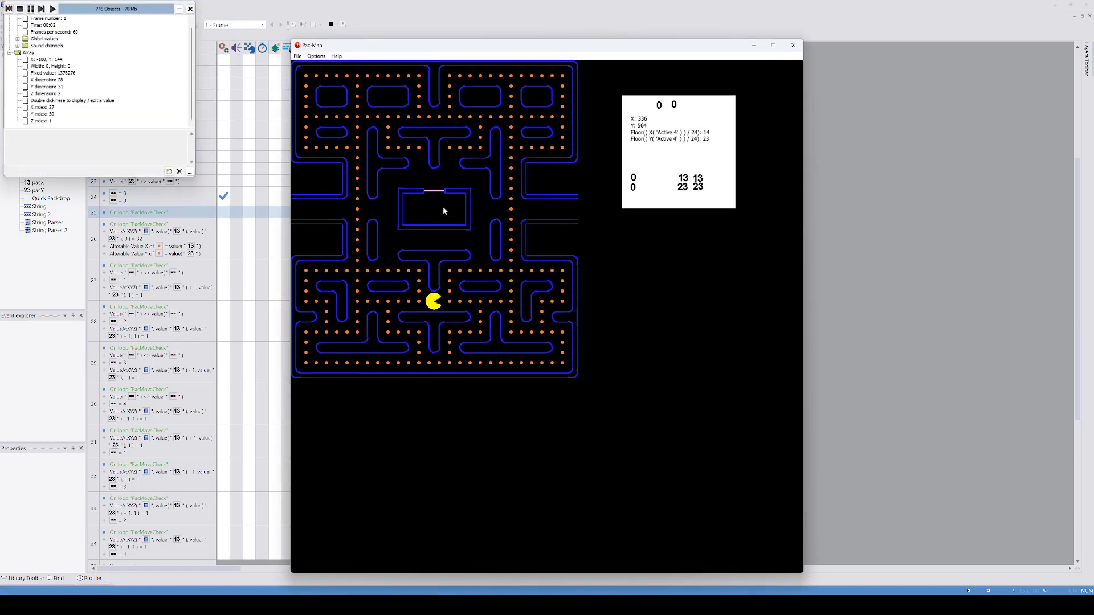
click(793, 45)
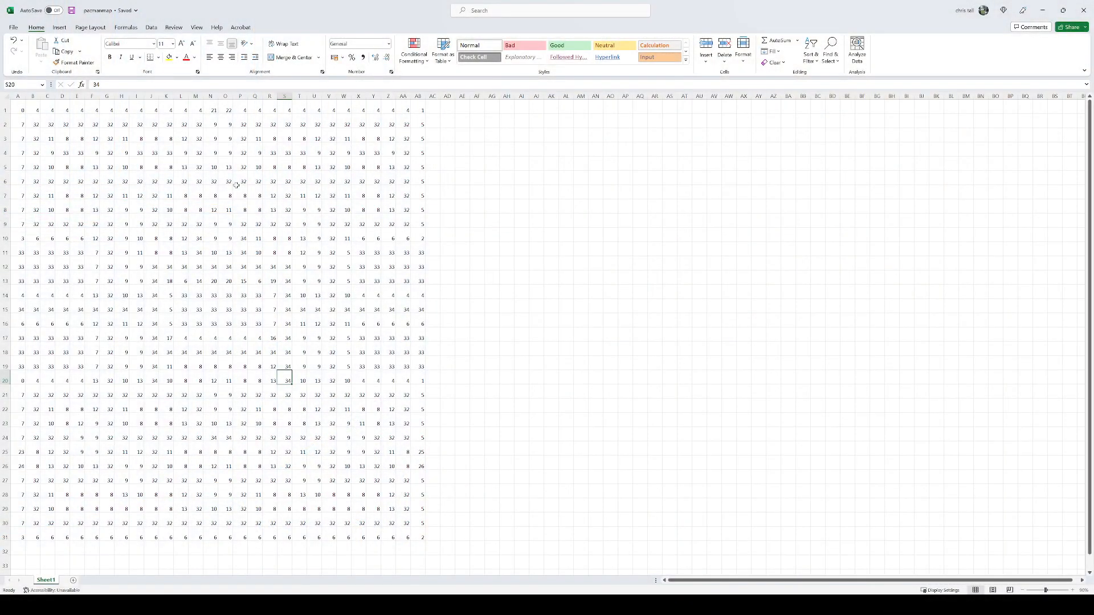
Step: Switch to the pacmanmap sheet in Excel and count the cells above and beside N12 to find the ghost's starting tile
click(221, 264)
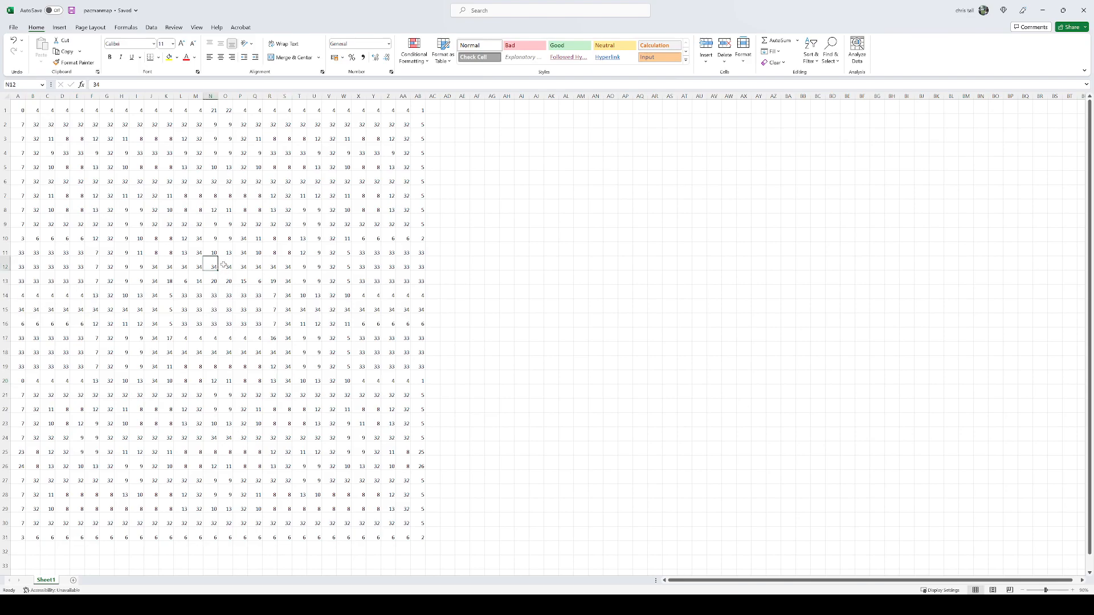
click(225, 265)
click(215, 264)
key(ctrl+shift+Up)
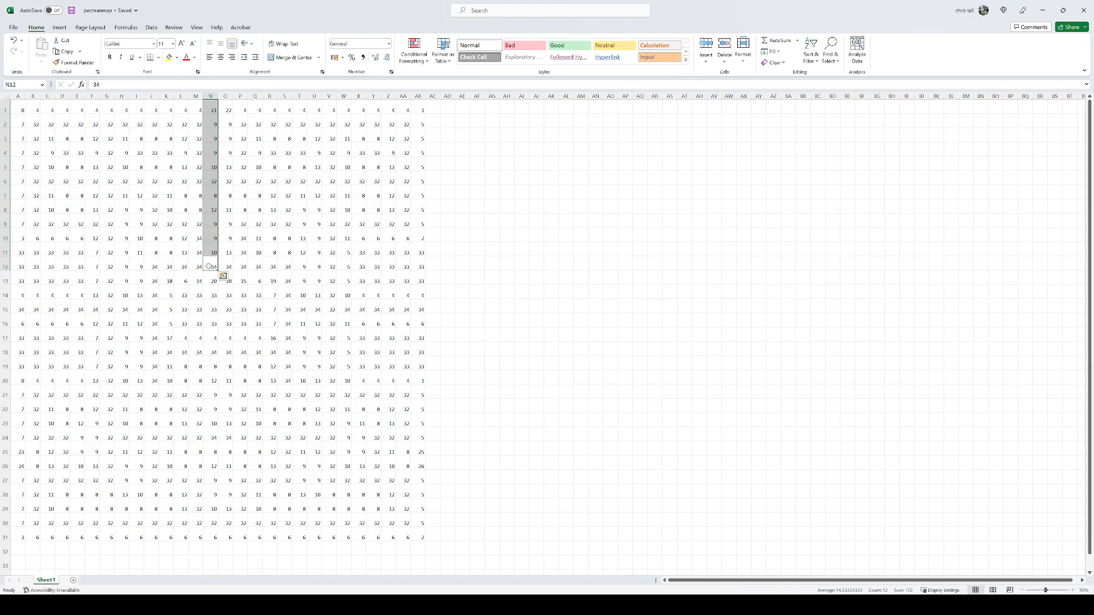
click(209, 266)
key(ctrl+shift+Left)
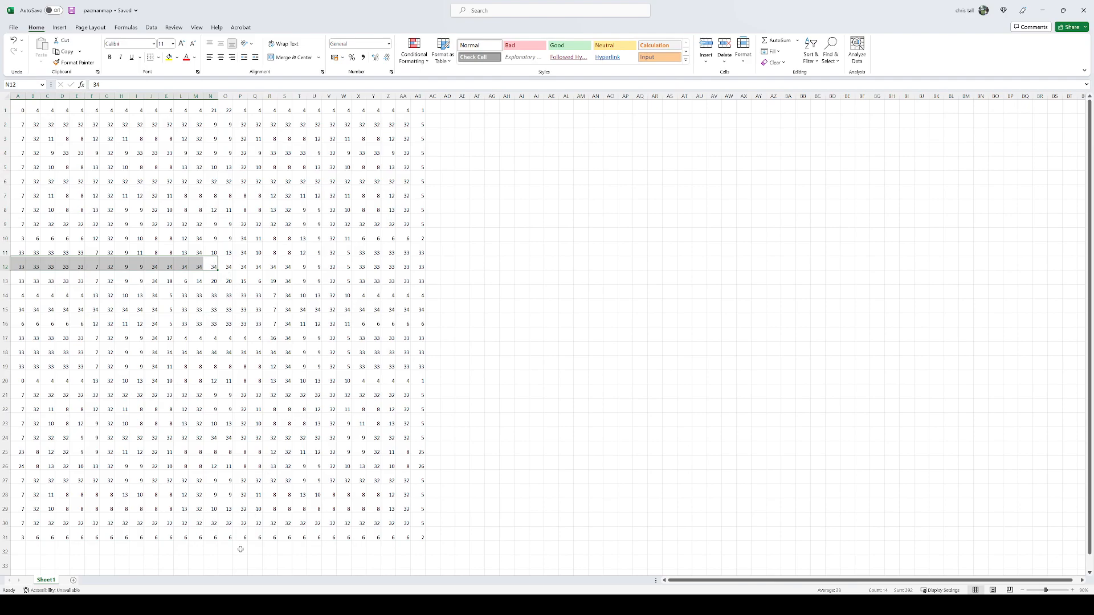
Step: Return to Clickteam Fusion and copy Active 4's position actions in the Start of Frame event 16 to the ghost, Active 5
key(alt+Tab)
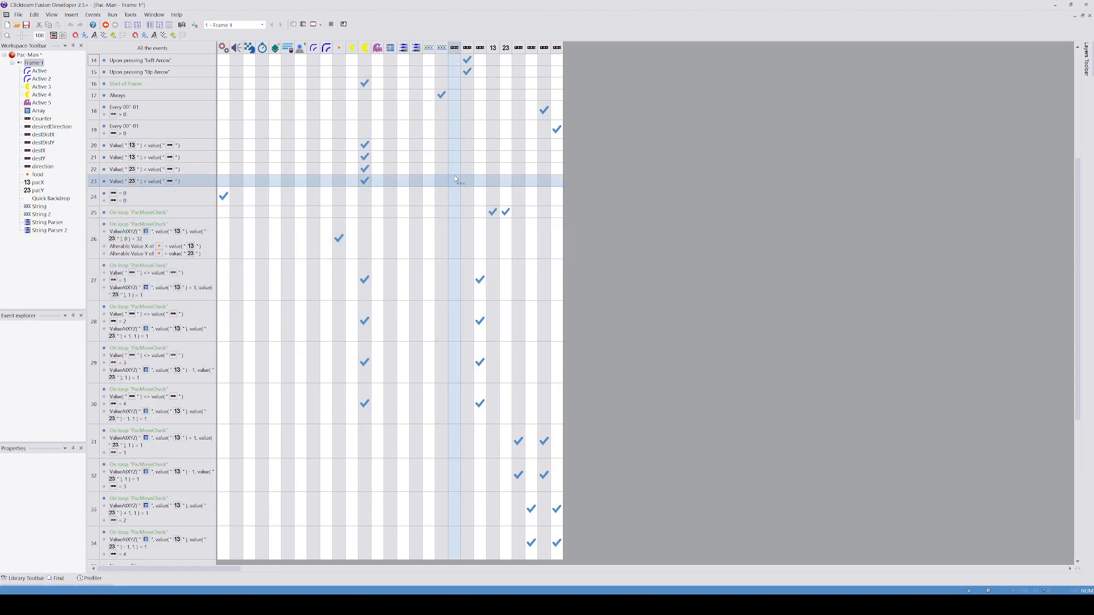
scroll(454, 176, up, 1)
scroll(454, 175, up, 3)
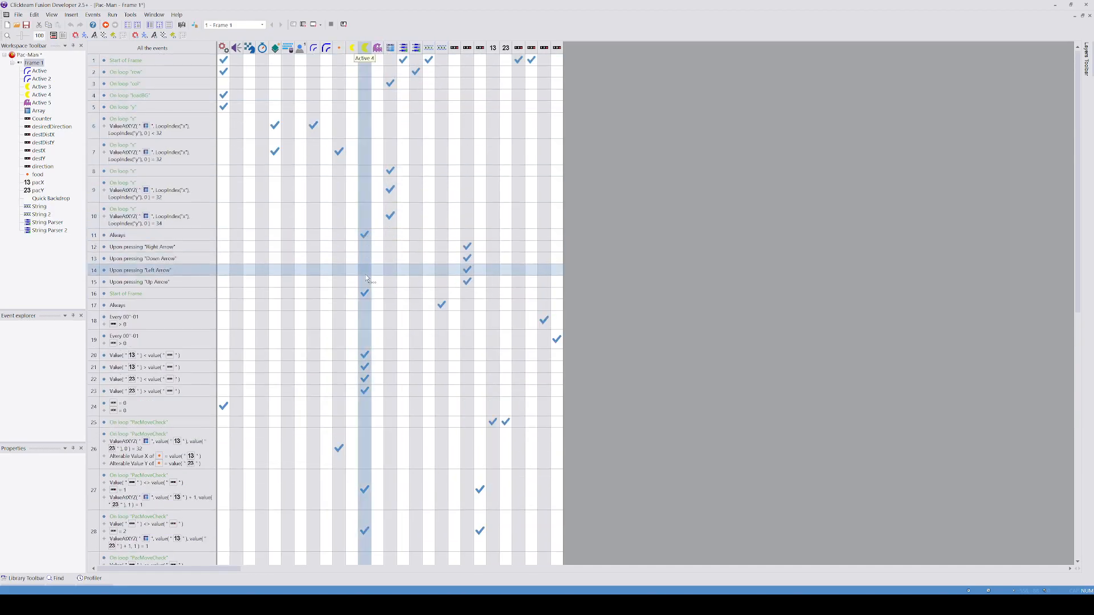
mouse_move(366, 298)
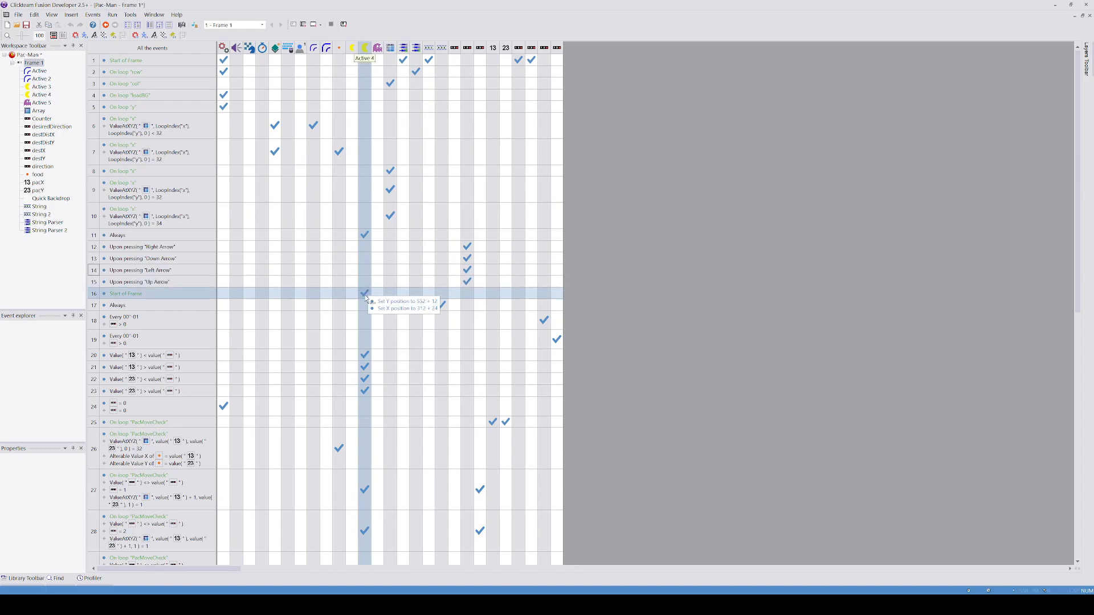
drag(366, 294, 377, 296)
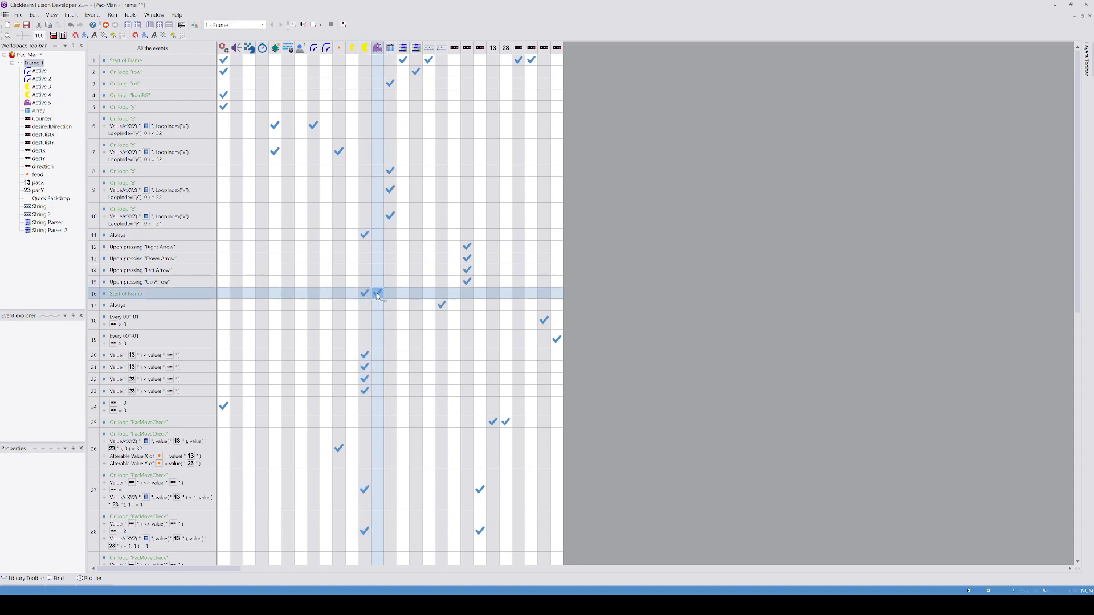
Step: Set the ghost's starting Y position in event 16 to 11 * 24 + 12
right_click(376, 295)
mouse_move(425, 448)
click(467, 449)
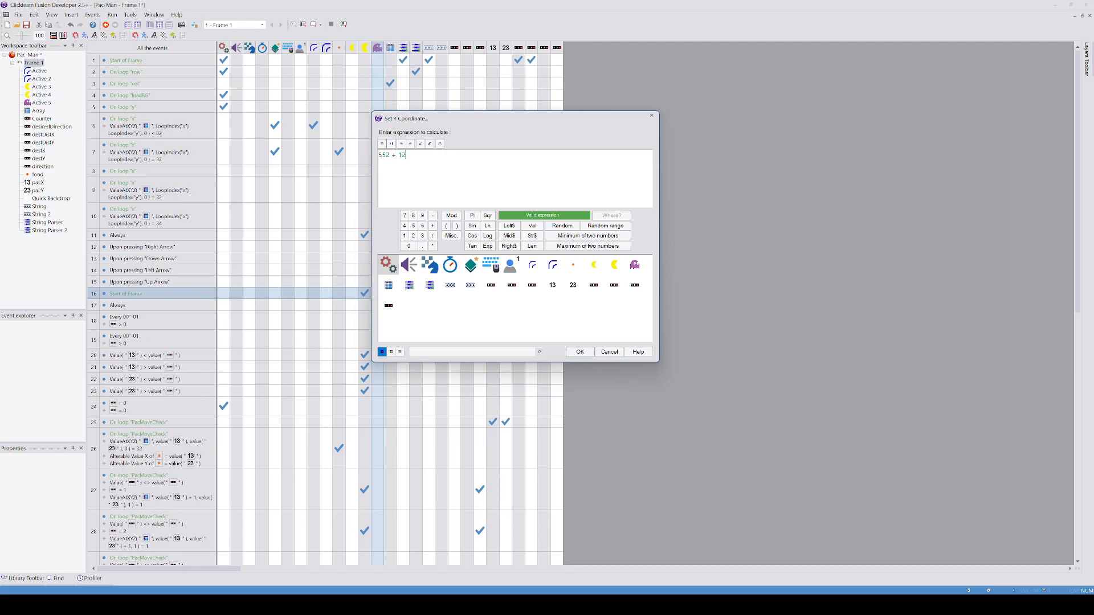
key(shift+Home)
text(11*24)
click(579, 351)
Step: Set the ghost's starting X position in event 16 to 12 * 24 + 24
click(378, 294)
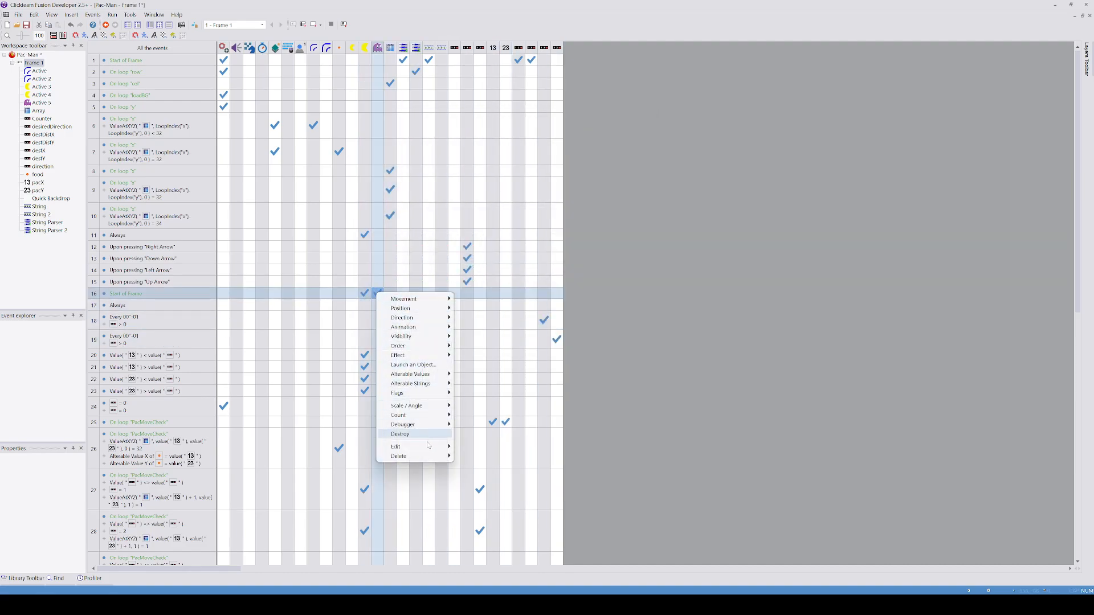
mouse_move(429, 448)
click(500, 458)
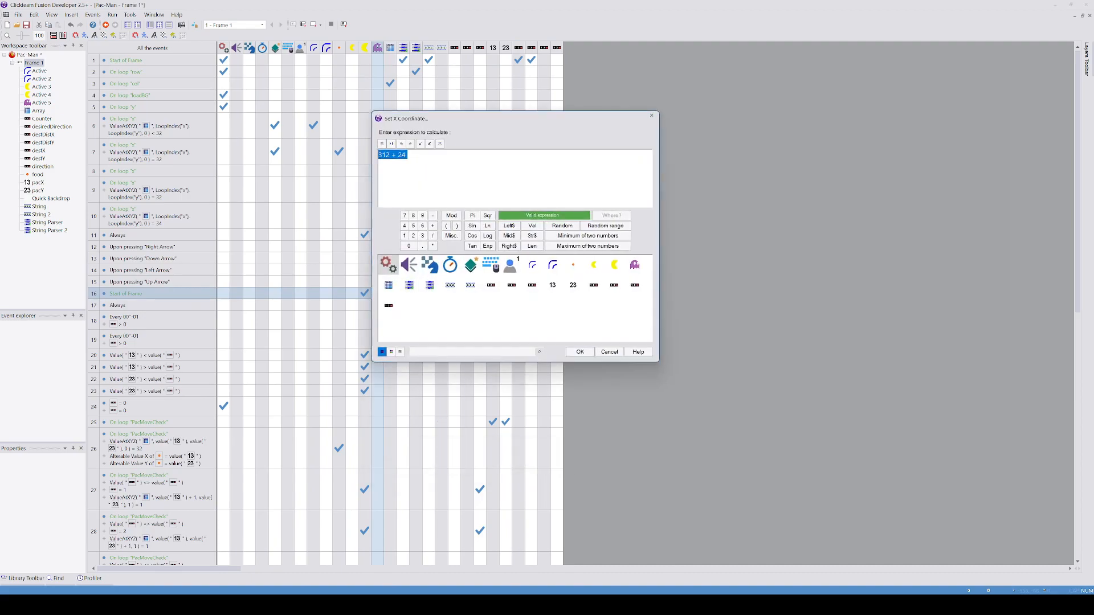
double_click(386, 154)
text(12*24)
key(Return)
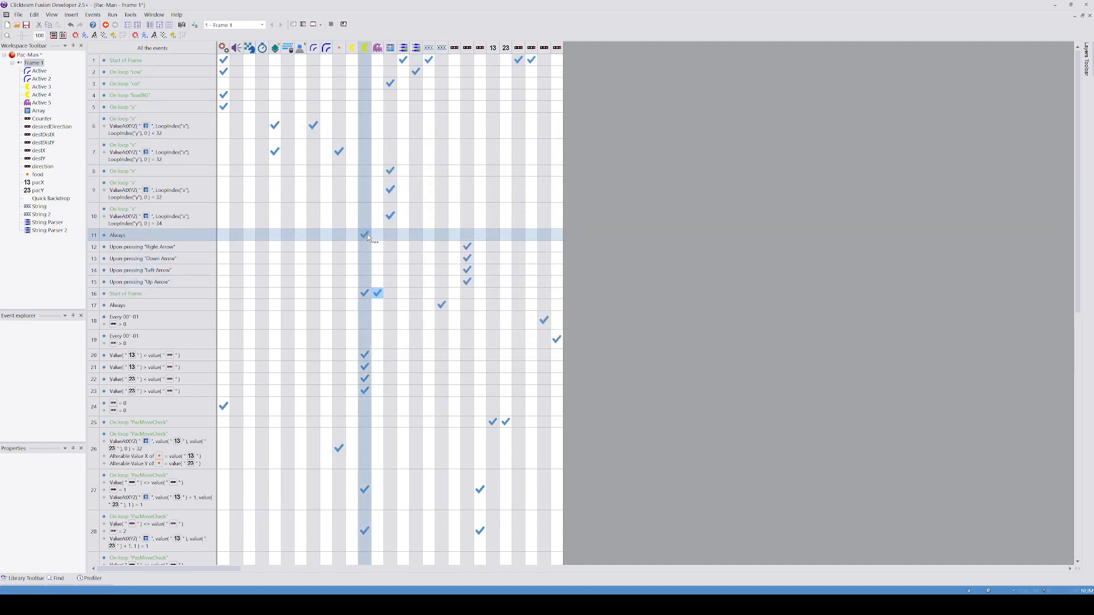
Step: Copy Active 4's action in the Always event 11 to the ghost and test-run the frame
drag(379, 238, 378, 238)
click(112, 14)
click(125, 37)
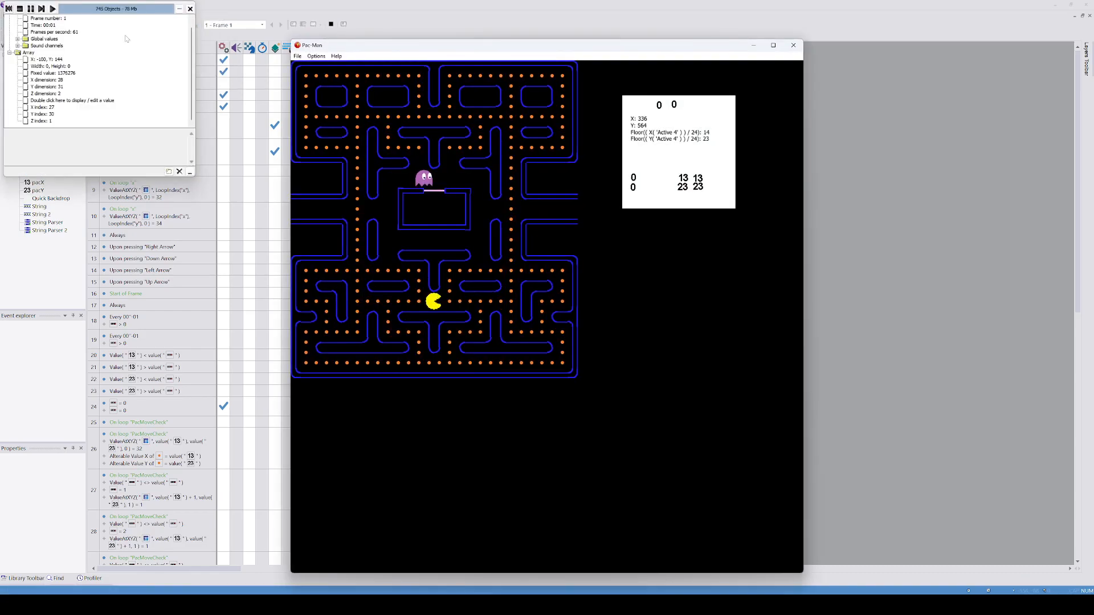
click(793, 46)
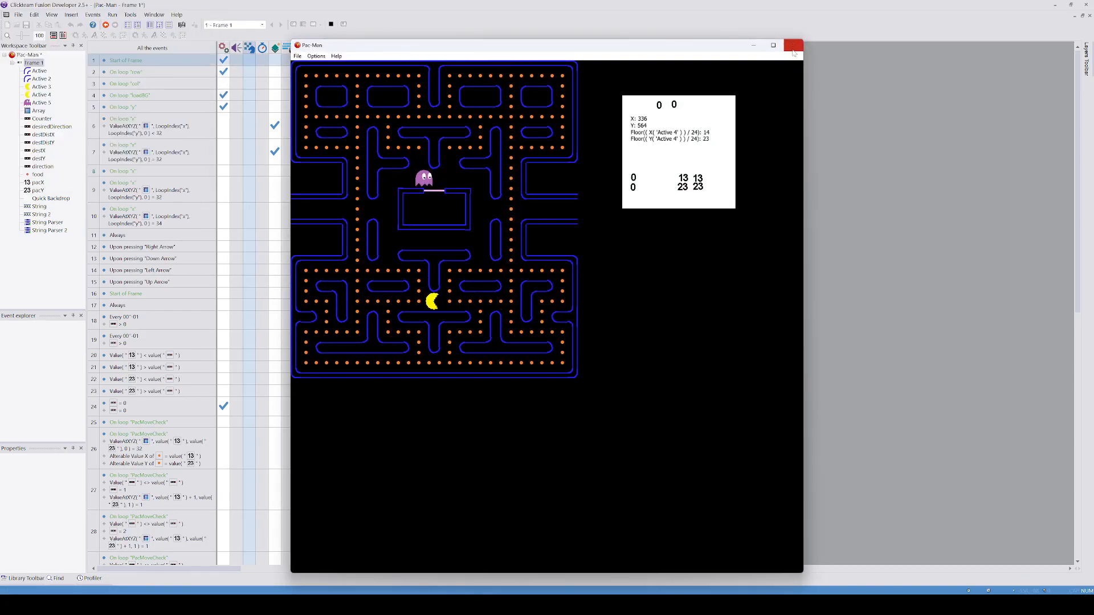
Step: Check the ghost's position actions in event 16 and test-run again to compare its placement with the ghost house door
mouse_move(378, 295)
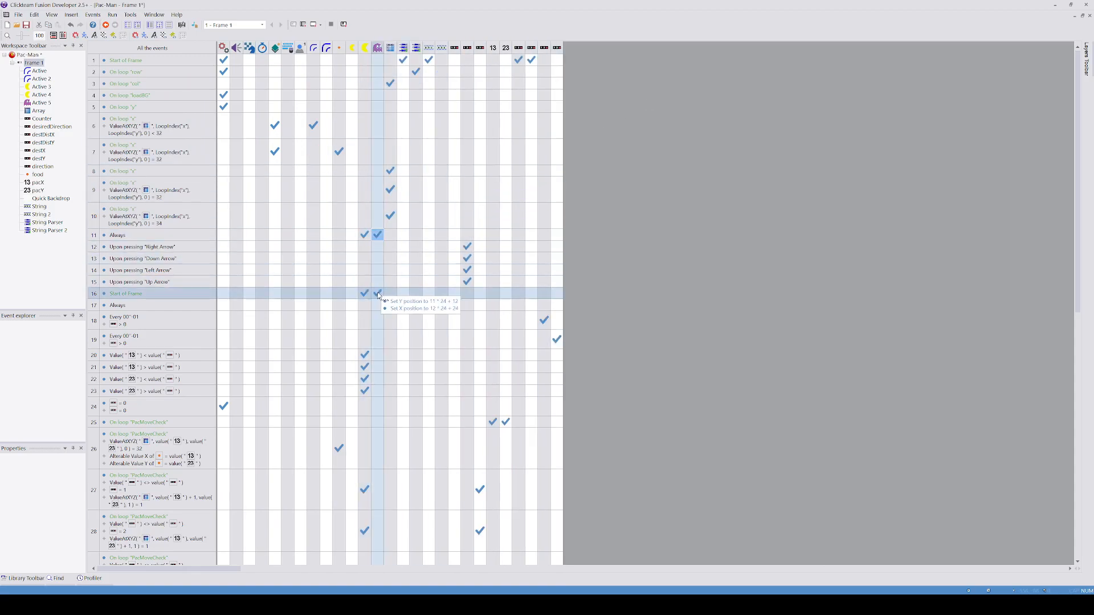
click(114, 16)
click(118, 30)
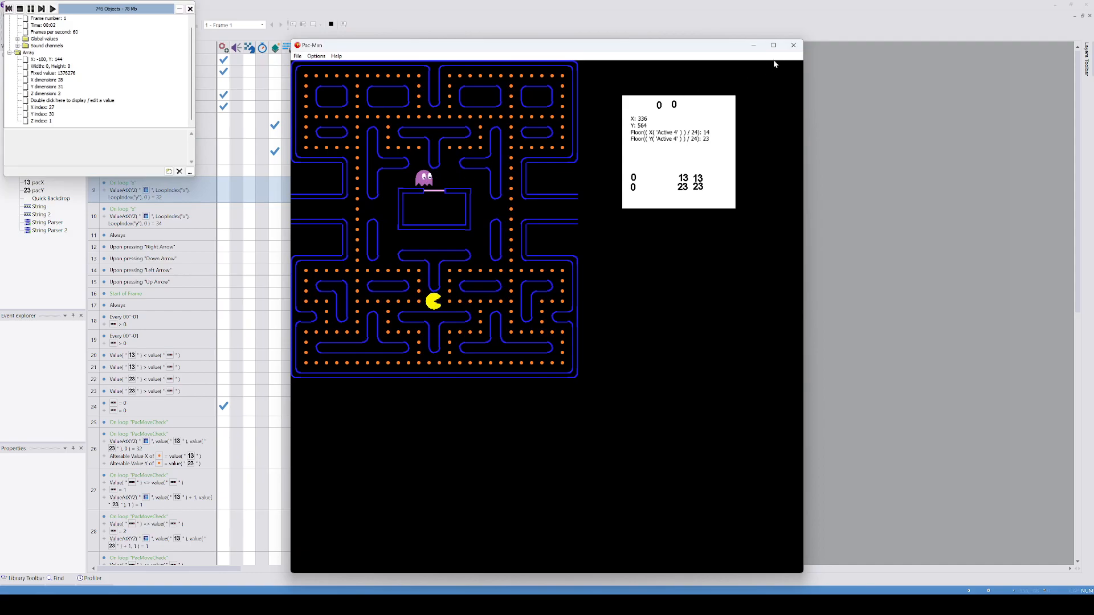
click(793, 45)
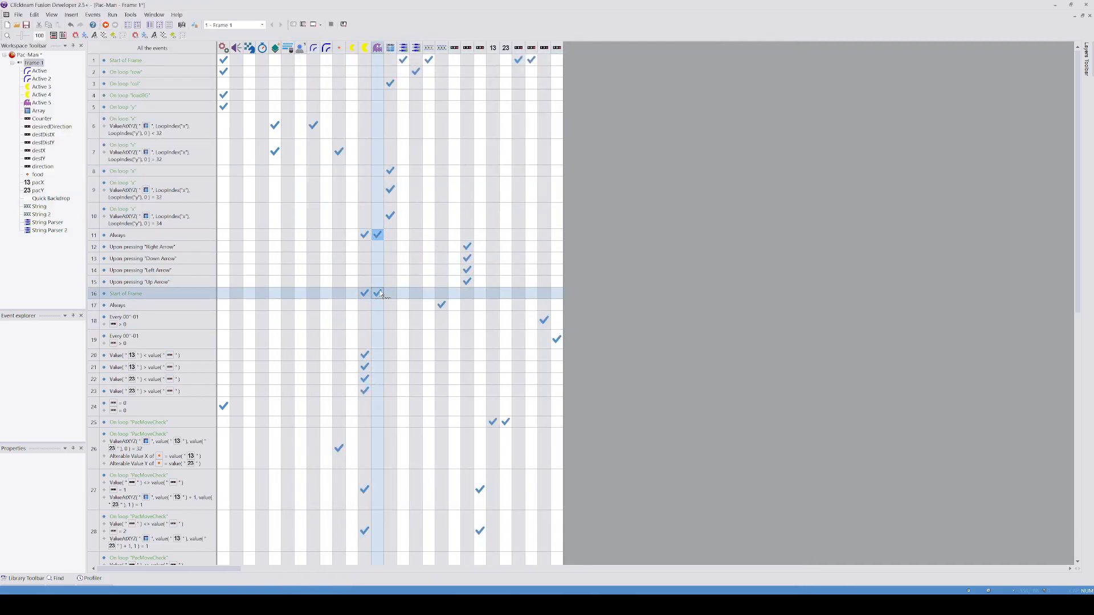
Step: Change the ghost's starting X position in event 16 to 13 * 24 + 24
right_click(381, 293)
mouse_move(431, 448)
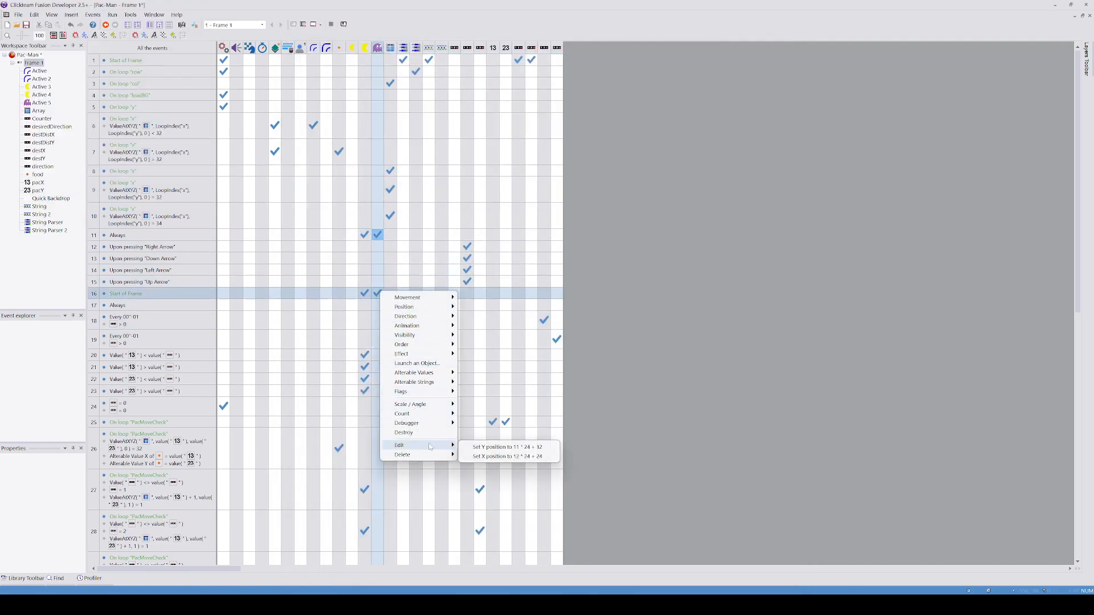
click(482, 456)
drag(387, 155, 378, 155)
text(13 * 24 + 24)
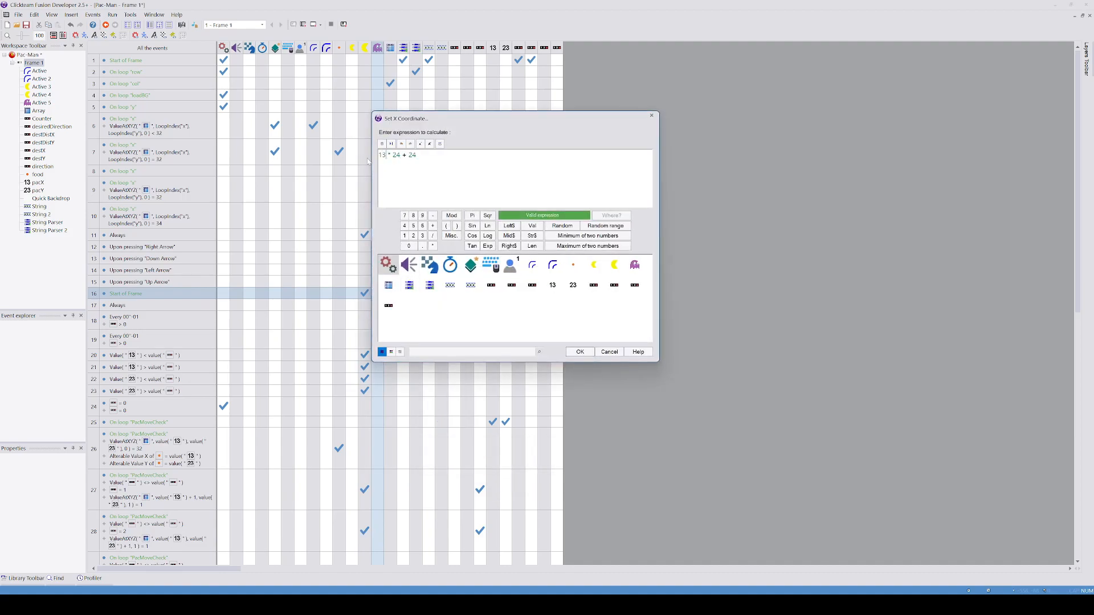
key(Return)
Step: Test-run the frame to check the ghost's placement and move Pac-Man to the right
click(113, 15)
click(120, 36)
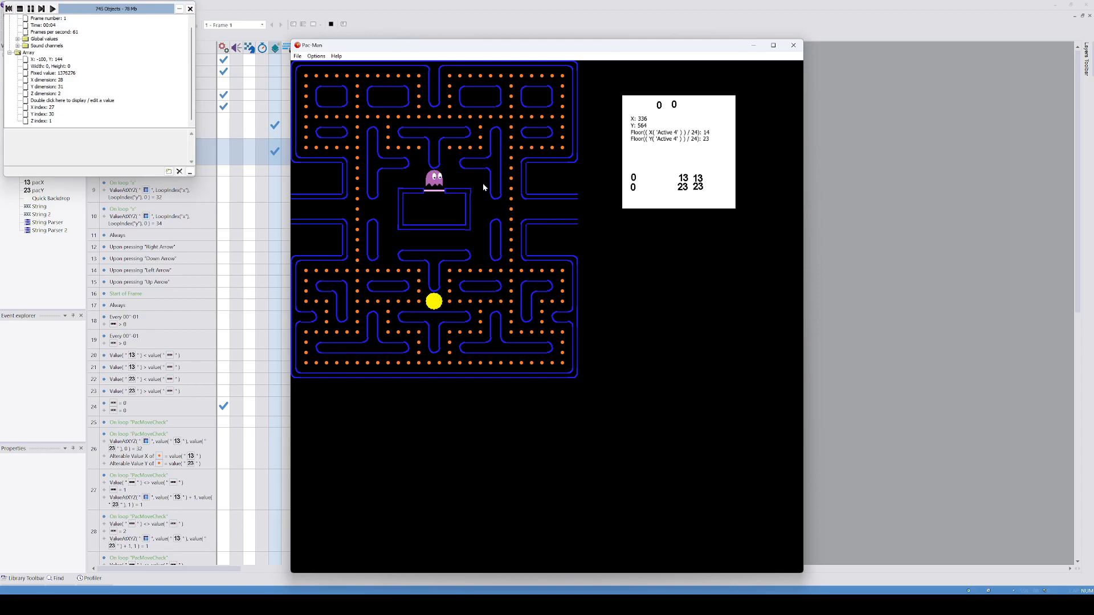
key(Right)
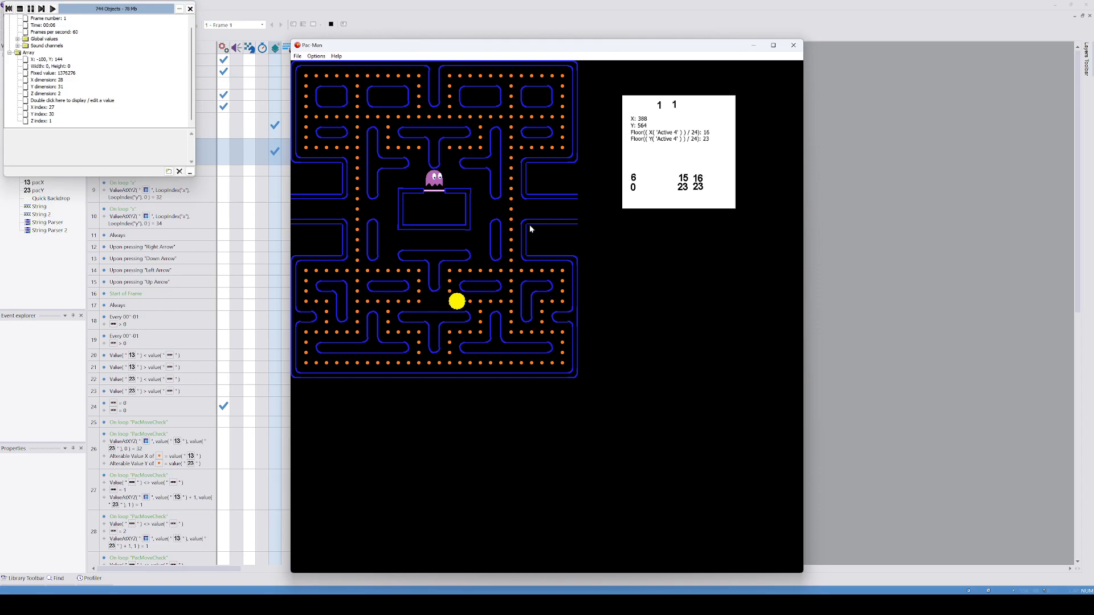